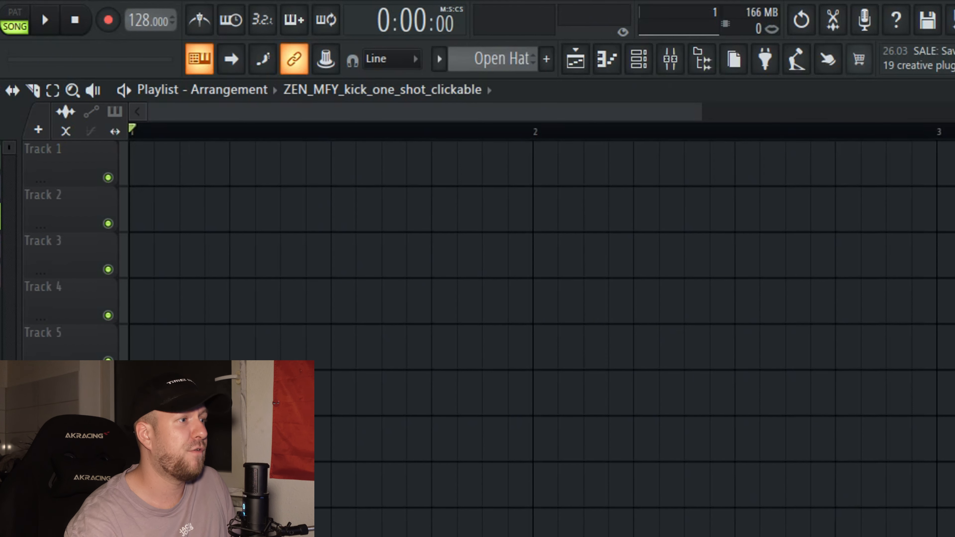
- Place the ZEN_MFY_kick_one_shot_clickable sample on all four beats of bar 1 on Track 1 and play it back
{"action": "left_click", "coordinate": [158, 168]}
{"action": "key", "text": "ctrl+b"}
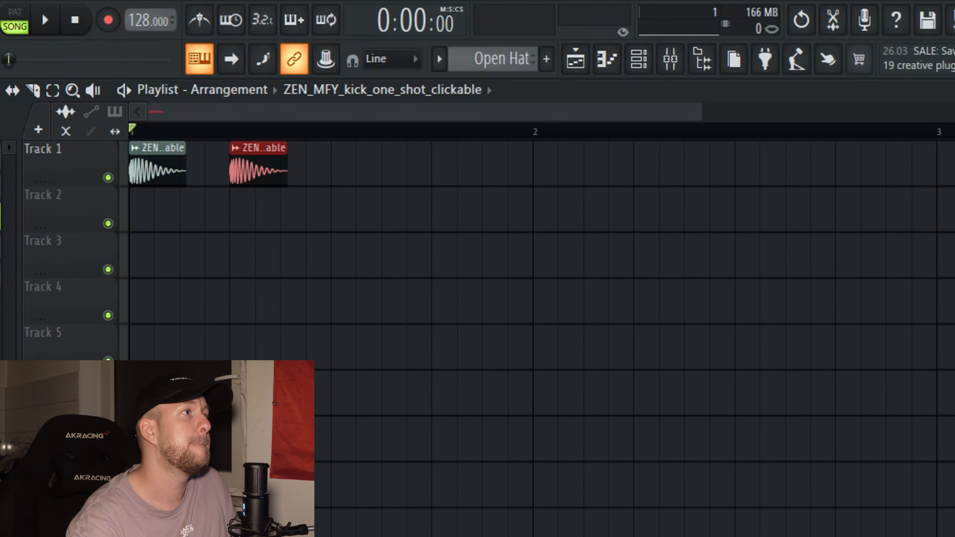
{"action": "key", "text": "ctrl+b"}
{"action": "key", "text": "ctrl+b"}
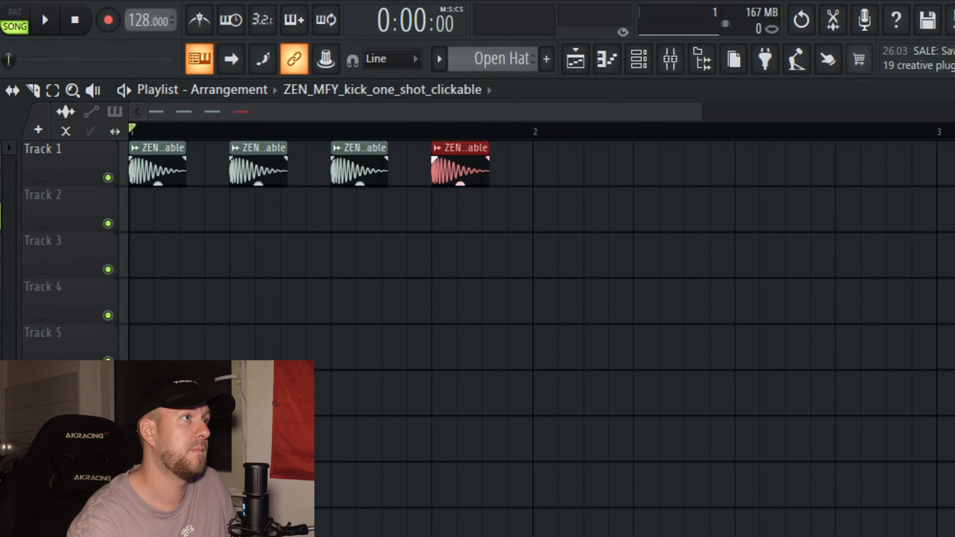
{"action": "key", "text": "space"}
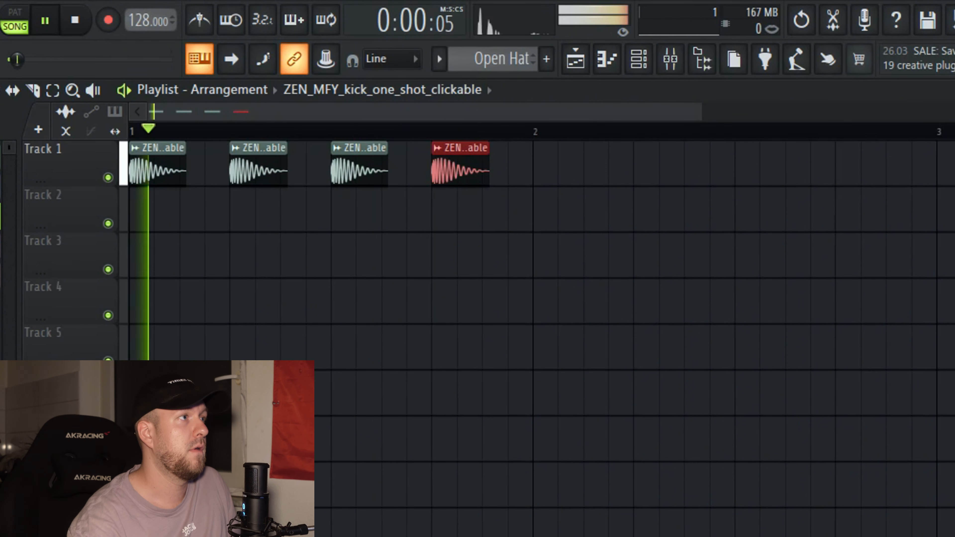
{"action": "key", "text": "space"}
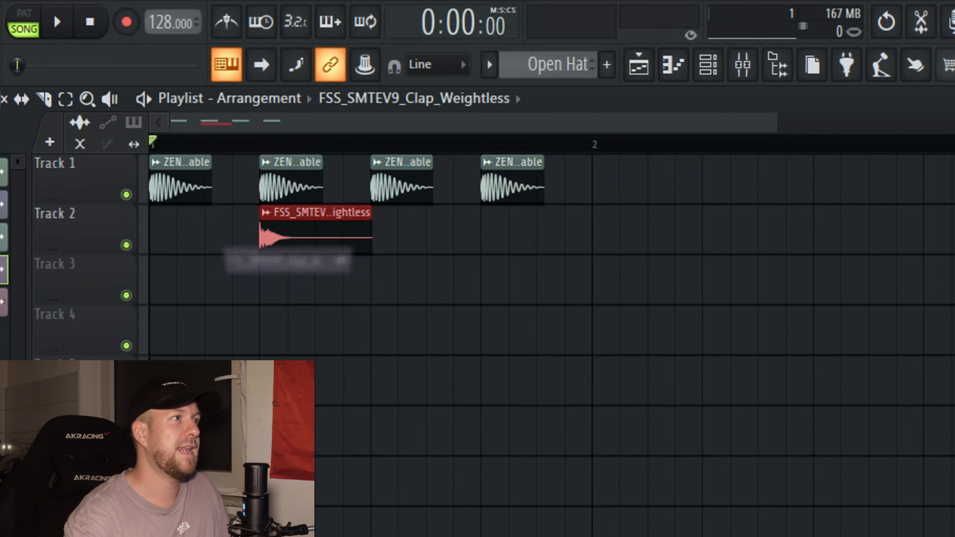
- Duplicate the FSS_SMTEV9_Clap_Weightless clip from beat 2 to beat 4 of bar 1 on Track 2 and play the result
{"action": "key", "text": "ctrl+b"}
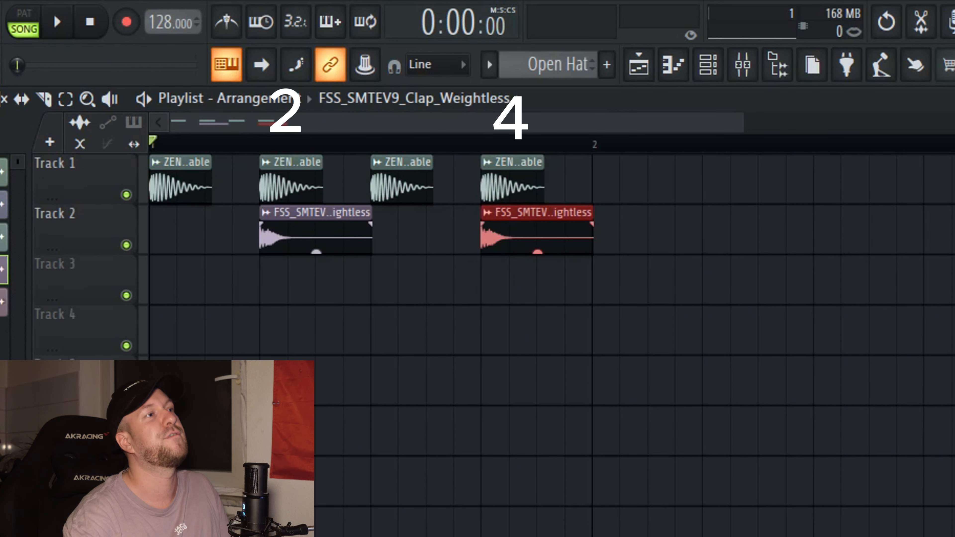
{"action": "key", "text": "space"}
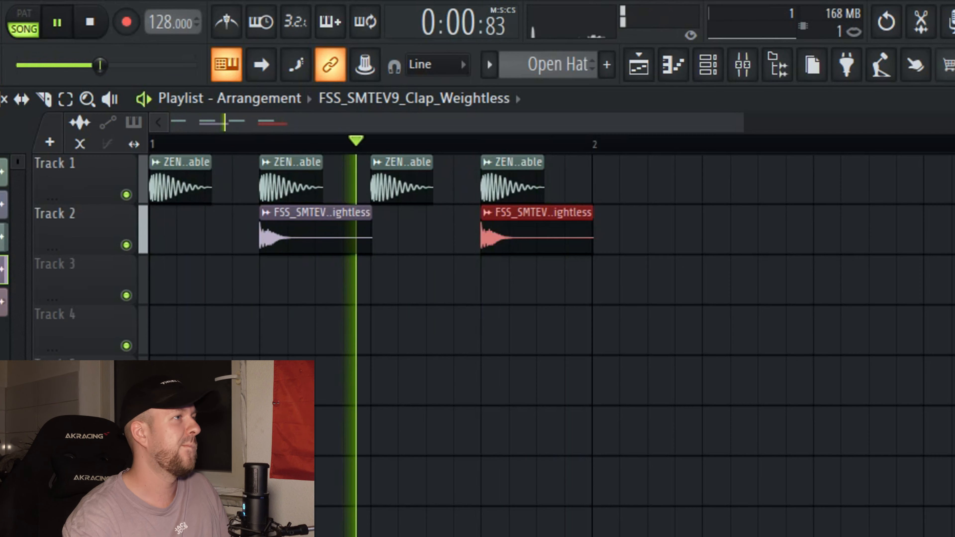
{"action": "key", "text": "space"}
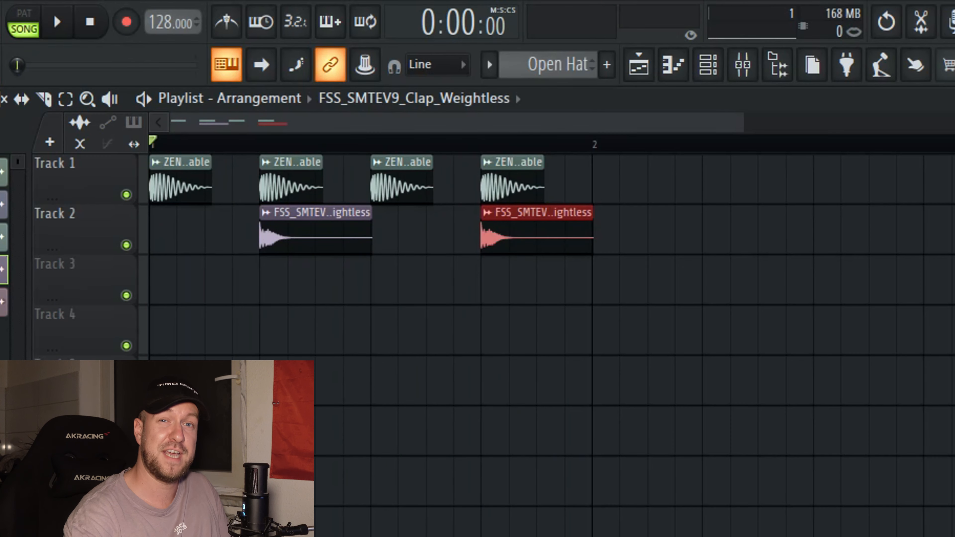
- Repeat all kick and clap clips of bar 1 across four bars and play the arrangement
{"action": "key", "text": "ctrl+a"}
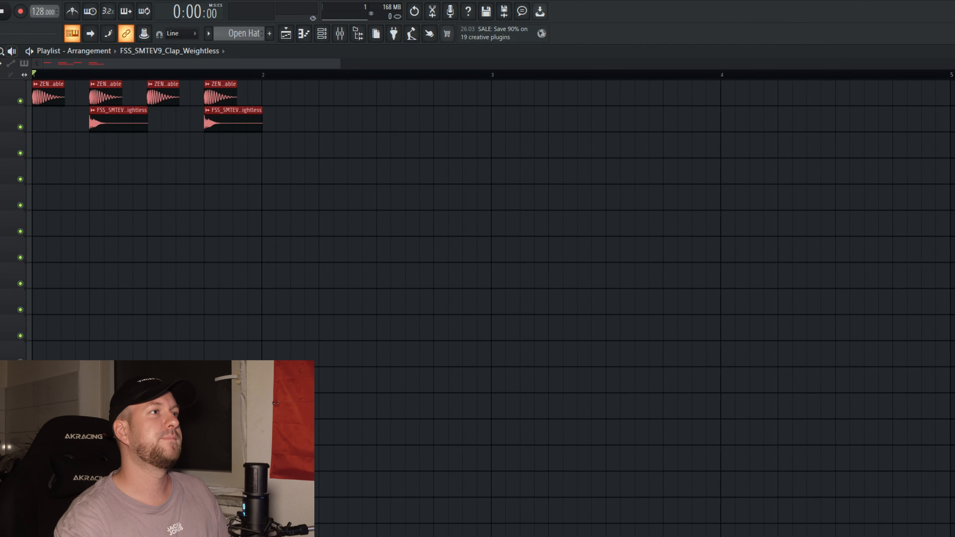
{"action": "key", "text": "space"}
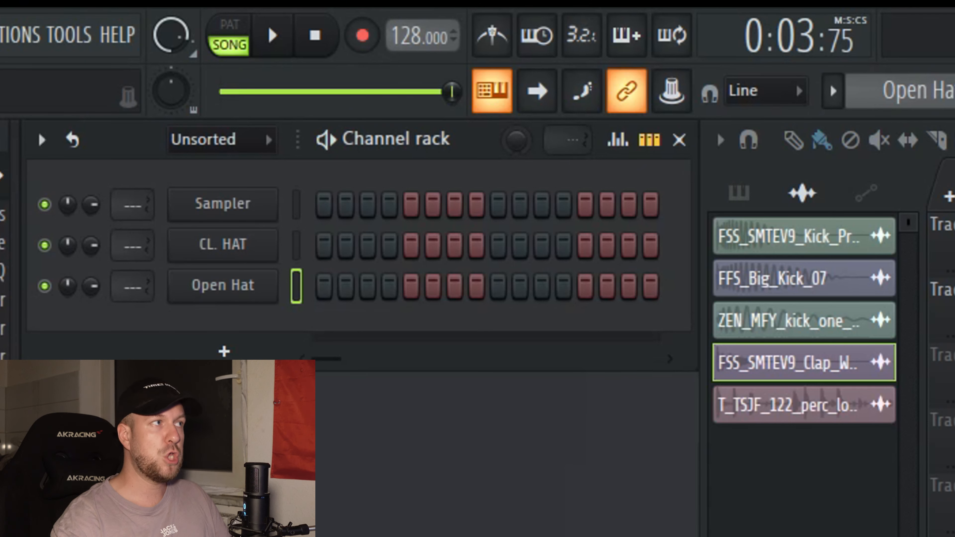
- Program CL. HAT on steps 2–4, 6–8, 10–12 and 14–16, leaving every beat's first step empty, and play the pattern
{"action": "left_click", "coordinate": [346, 246]}
{"action": "left_click", "coordinate": [367, 245]}
{"action": "left_click", "coordinate": [390, 246]}
{"action": "left_click", "coordinate": [433, 246]}
{"action": "left_click", "coordinate": [454, 245]}
{"action": "left_click", "coordinate": [477, 246]}
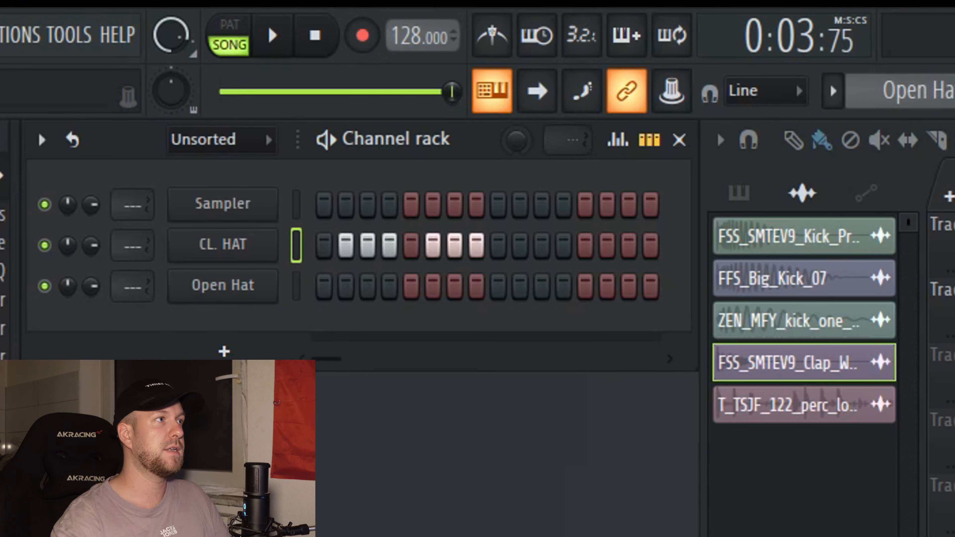
{"action": "left_click", "coordinate": [520, 246]}
{"action": "left_click", "coordinate": [543, 245]}
{"action": "left_click", "coordinate": [563, 246]}
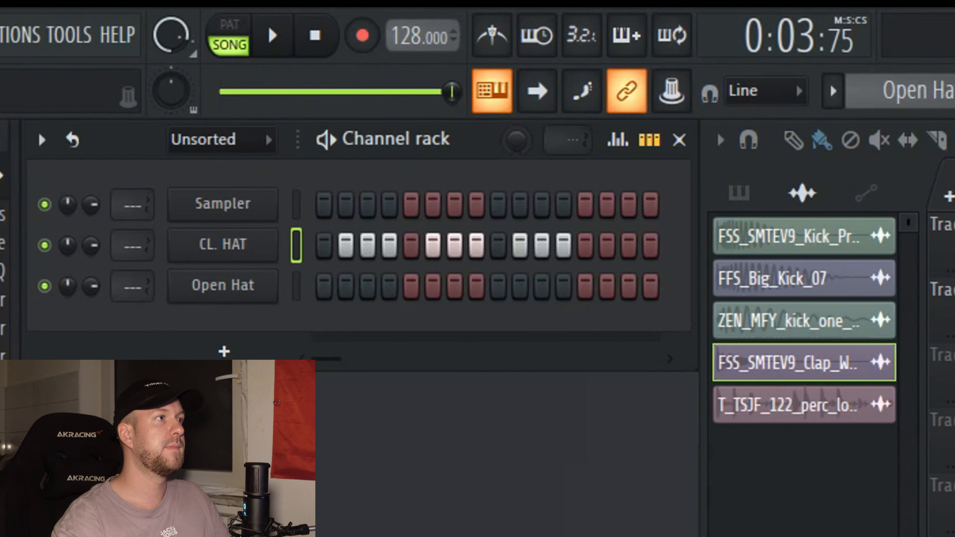
{"action": "left_click", "coordinate": [607, 245]}
{"action": "left_click", "coordinate": [629, 246]}
{"action": "left_click", "coordinate": [651, 245]}
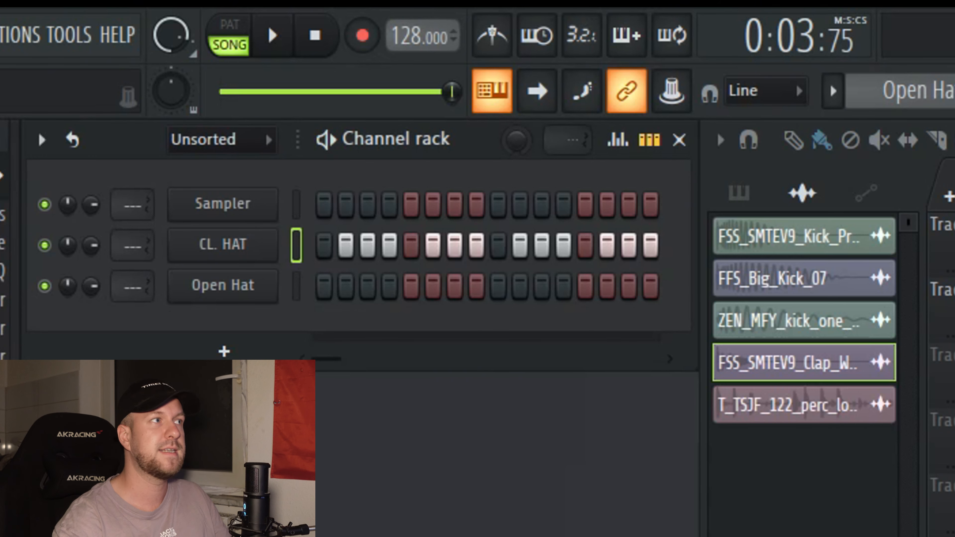
{"action": "key", "text": "l"}
{"action": "key", "text": "space"}
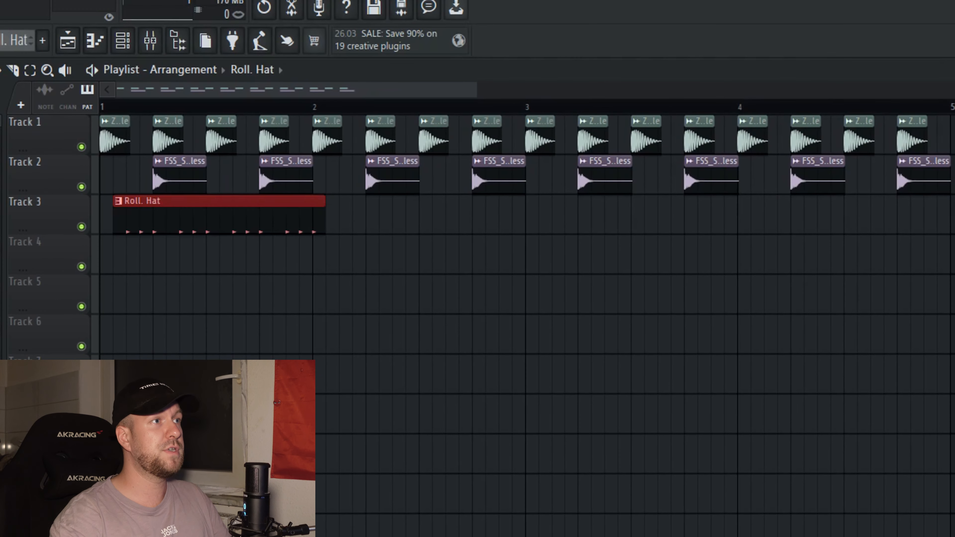
- Align the Roll. Hat pattern to the start of bar 1 on Track 3, repeat it through bar 4 and play it
{"action": "left_click_drag", "start_coordinate": [206, 216], "coordinate": [632, 216]}
{"action": "key", "text": "ctrl+b"}
{"action": "key", "text": "space"}
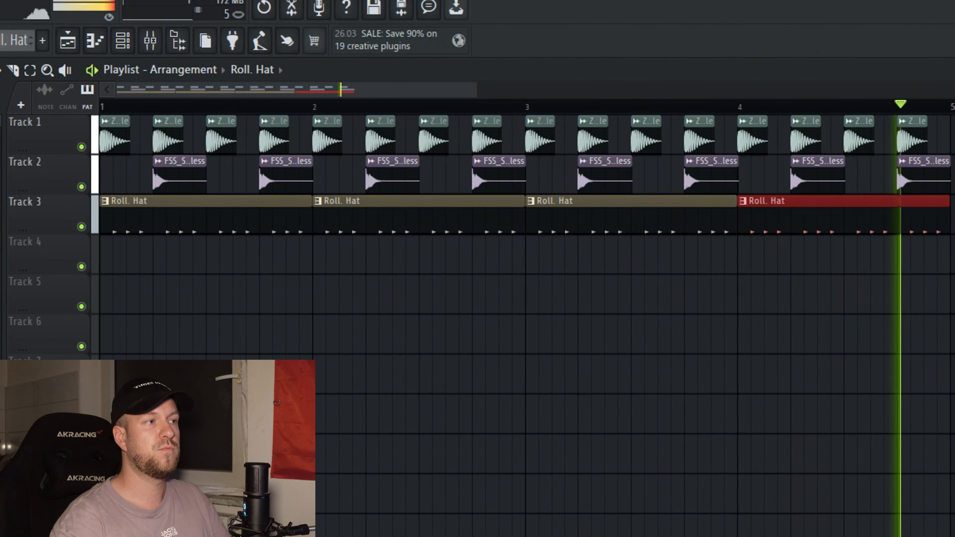
{"action": "key", "text": "space"}
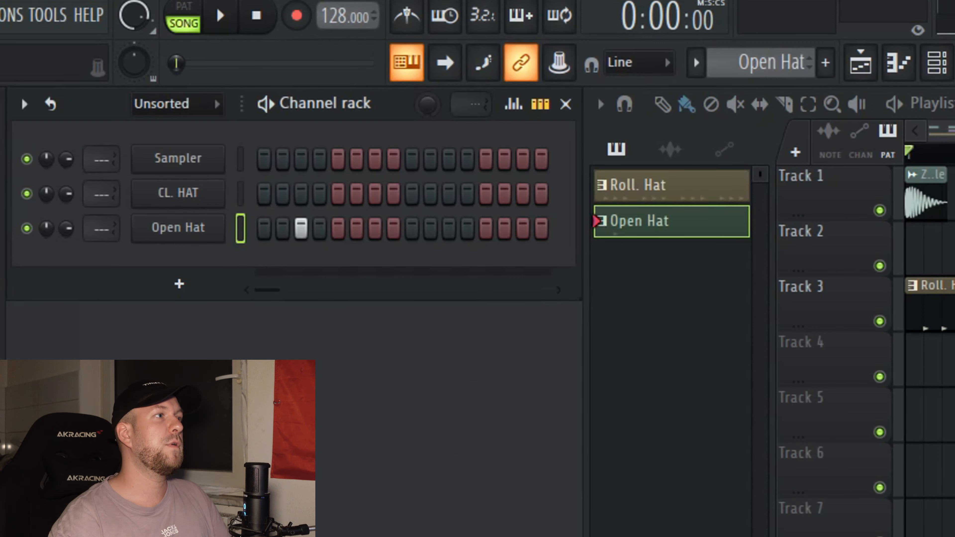
- Activate steps 7, 11 and 15 of the Open Hat channel
{"action": "left_click", "coordinate": [375, 228]}
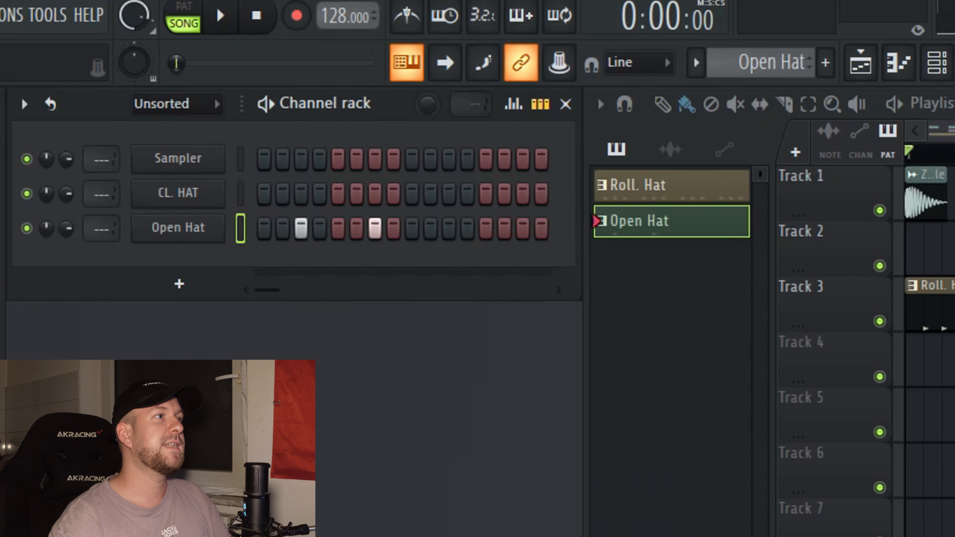
{"action": "left_click", "coordinate": [448, 229]}
{"action": "left_click", "coordinate": [523, 228]}
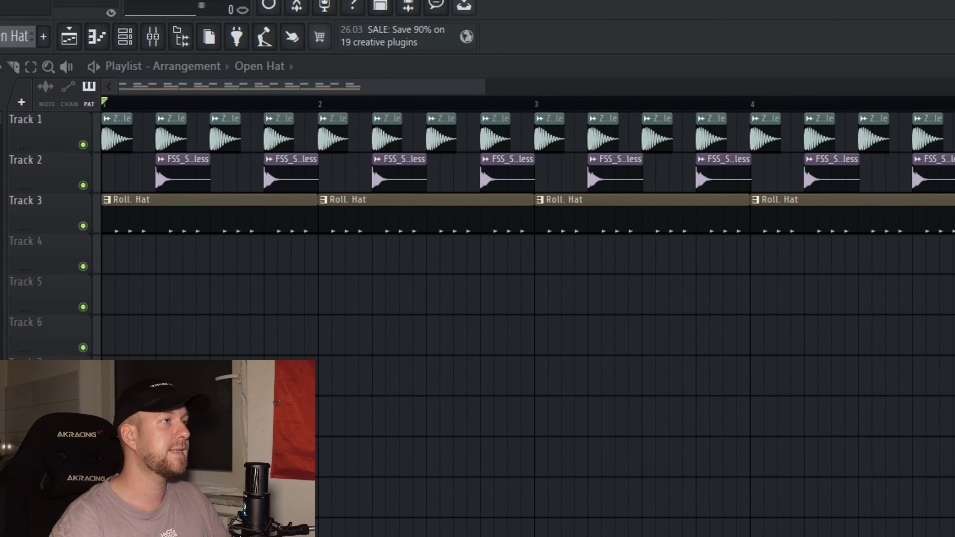
- Place the Open Hat pattern at bar 1 on Track 4 and repeat it through bar 4
{"action": "left_click", "coordinate": [210, 200]}
{"action": "key", "text": "KP_Add"}
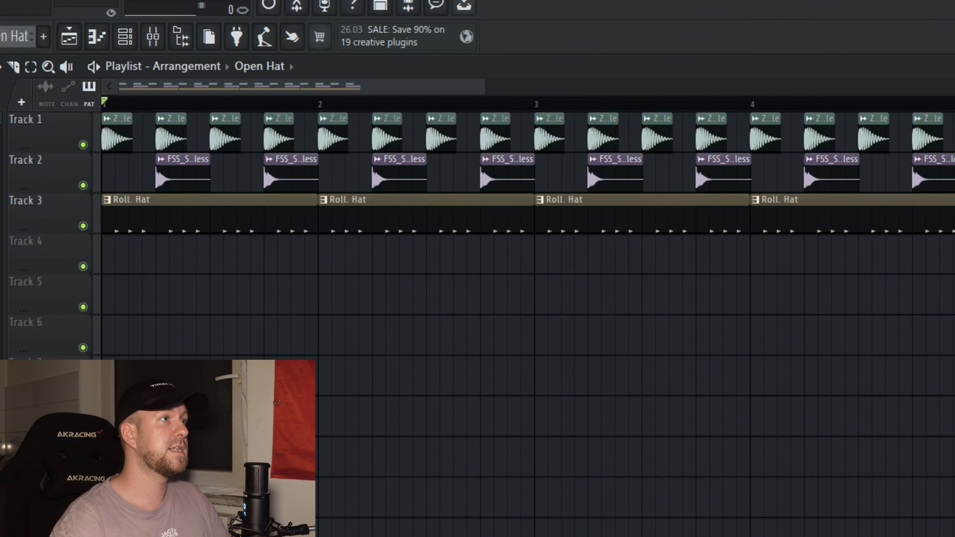
{"action": "left_click_drag", "start_coordinate": [162, 254], "coordinate": [109, 255]}
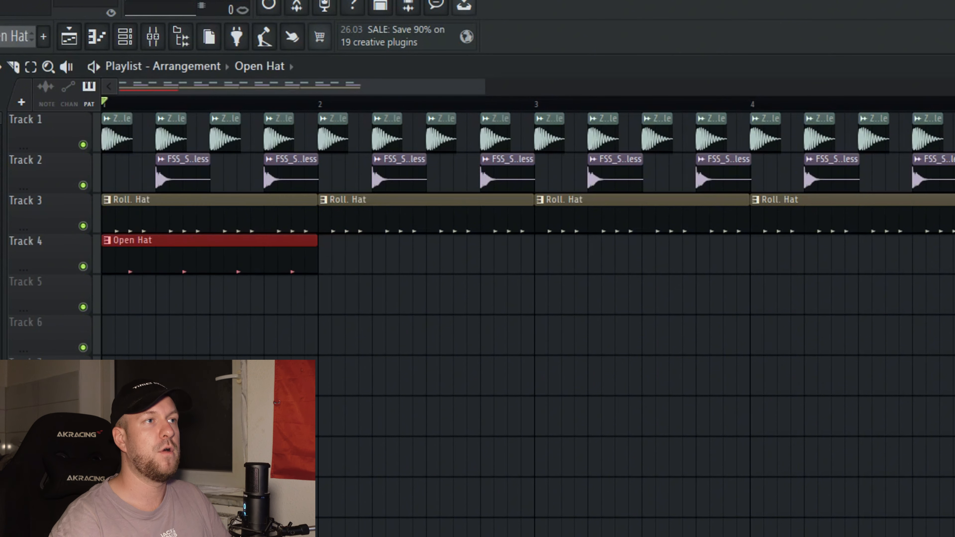
{"action": "key", "text": "ctrl+b"}
{"action": "key", "text": "ctrl+b"}
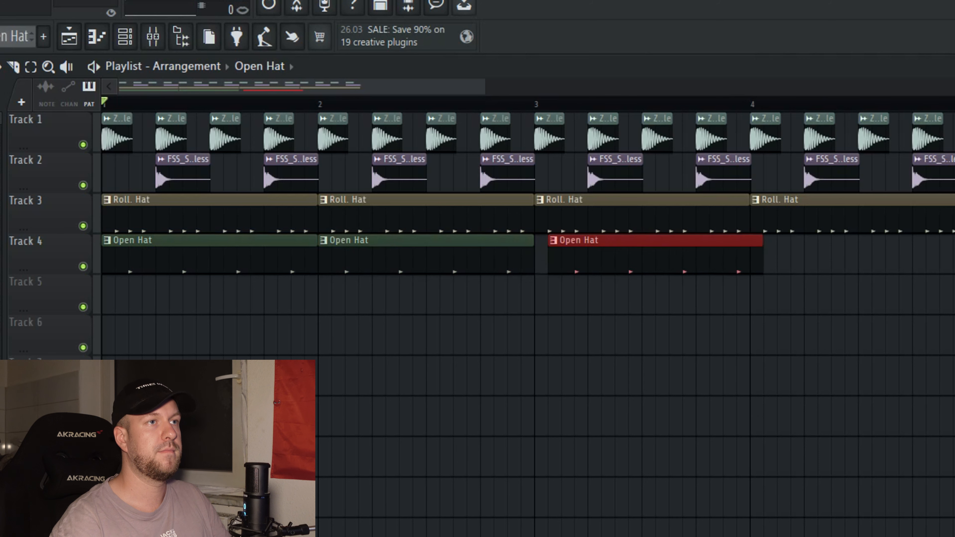
{"action": "key", "text": "ctrl+b"}
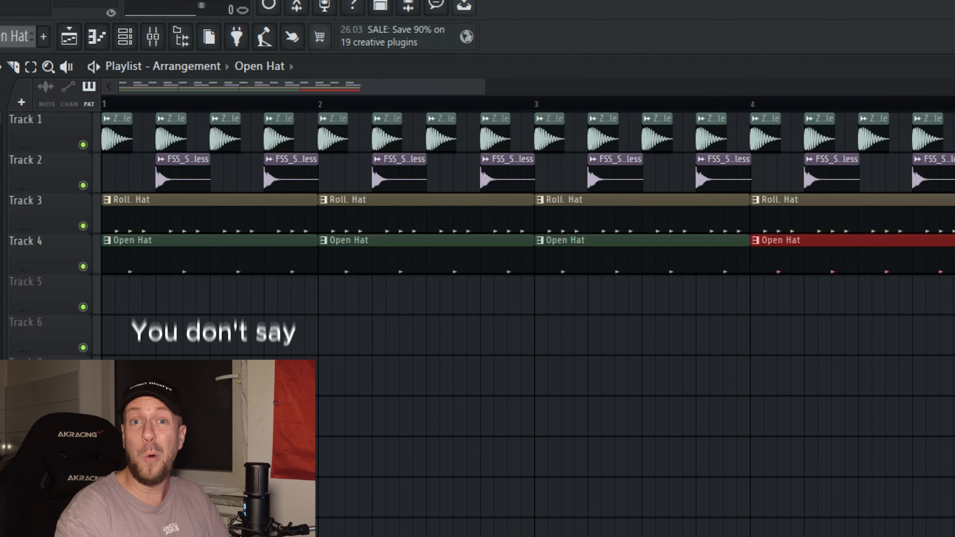
- Play back the four-bar arrangement to hear the kick, clap, rolling hat and open hat together
{"action": "key", "text": "l"}
{"action": "key", "text": "space"}
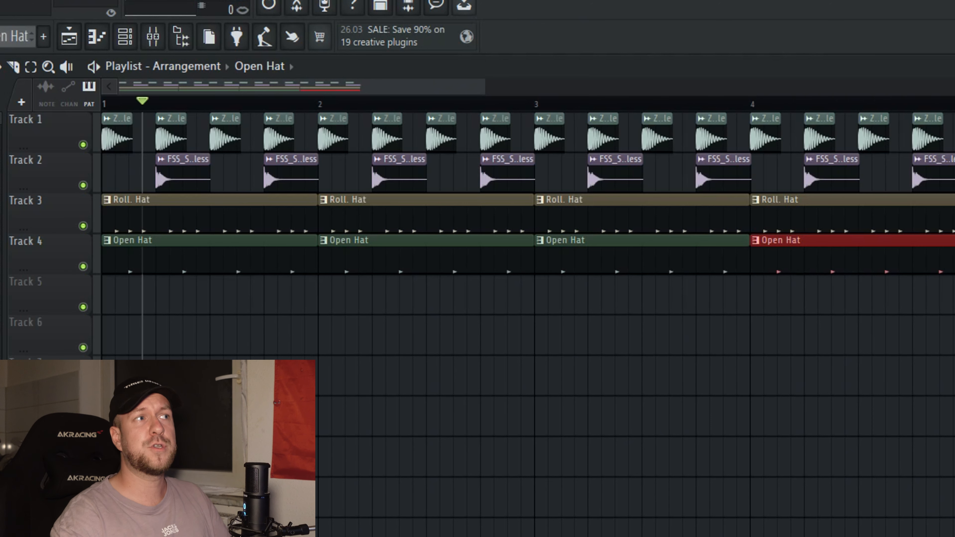
{"action": "key", "text": "space"}
{"action": "key", "text": "space"}
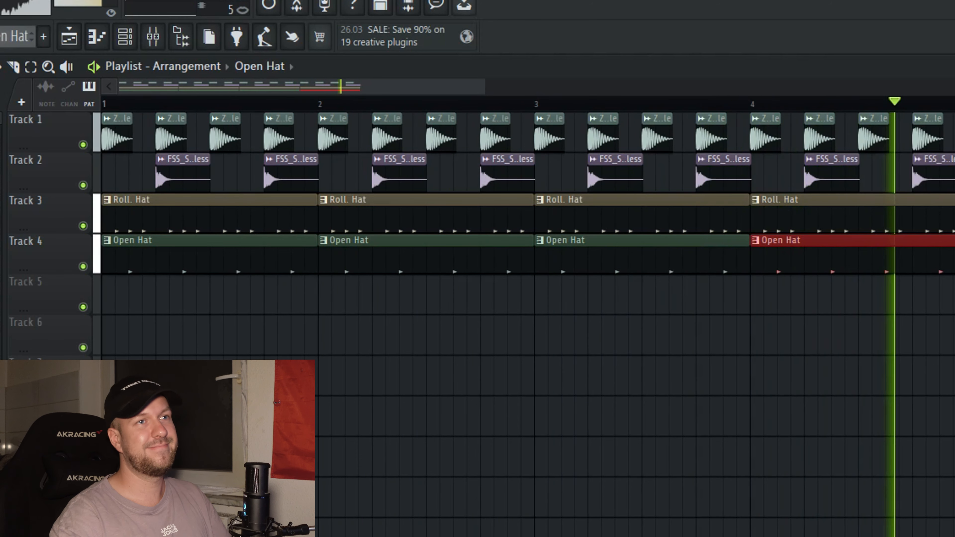
{"action": "key", "text": "space"}
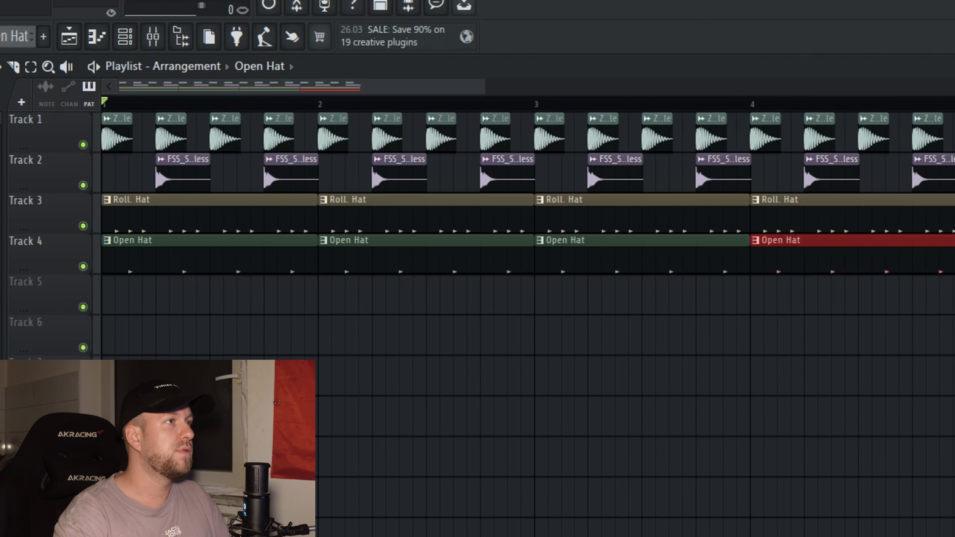
- Place T_TSJF_122_perc_loop_how_deep_alt at the start of Track 5 and audition it with the track soloed
{"action": "left_click_drag", "start_coordinate": [1, 301], "coordinate": [114, 301]}
{"action": "right_click", "coordinate": [83, 307]}
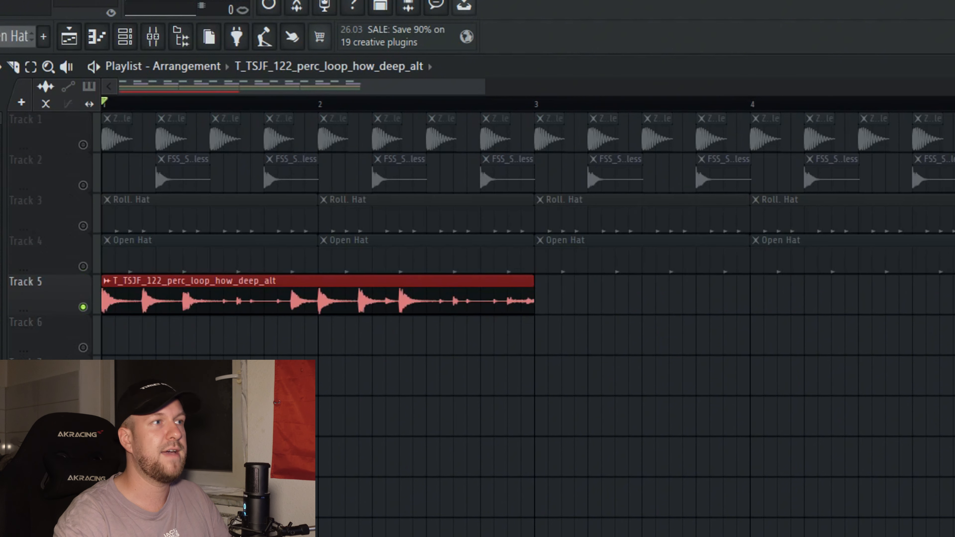
{"action": "key", "text": "space"}
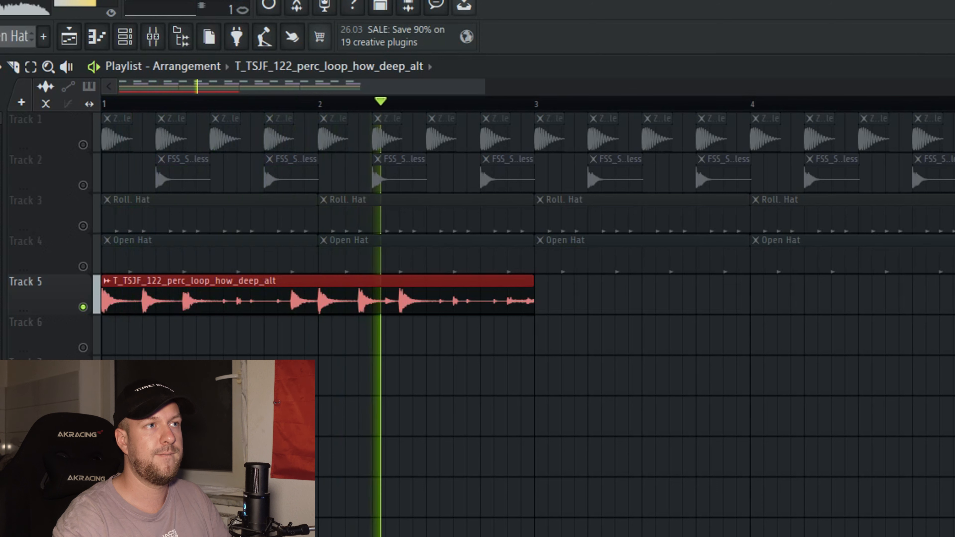
{"action": "key", "text": "space"}
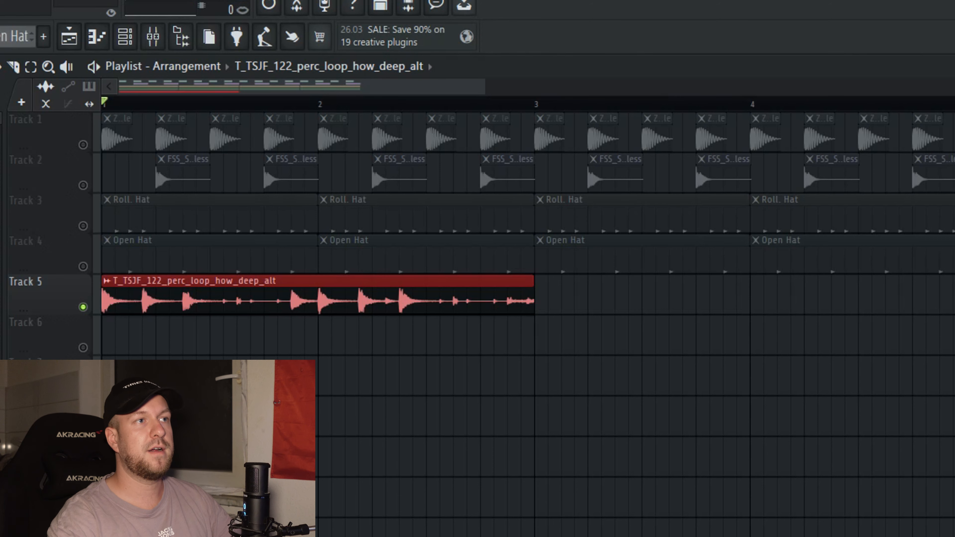
- Slice the percussion loop one sixteenth after beat 4 of bar 1 and at beat 3 of bar 2, deleting both outer parts
{"action": "scroll", "coordinate": [274, 301], "scroll_direction": "up", "scroll_amount": 3}
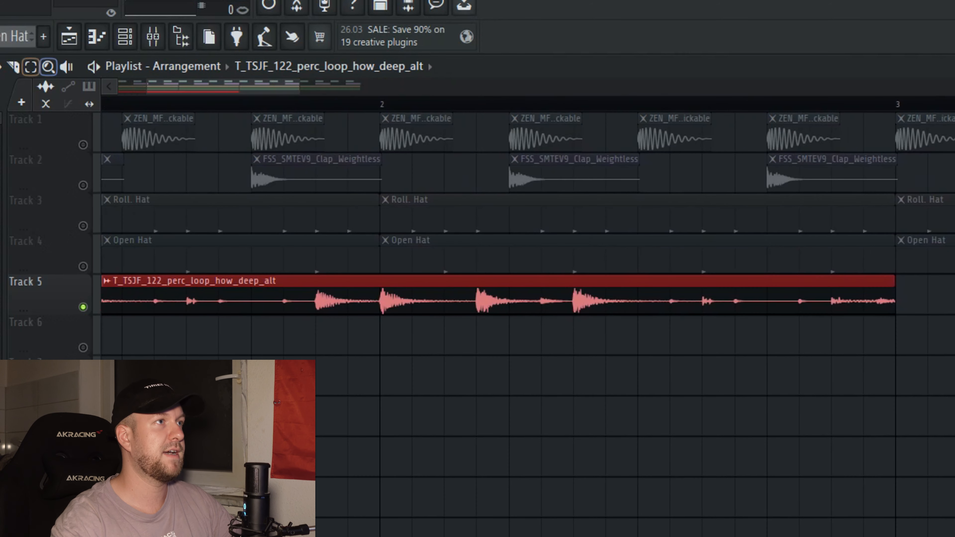
{"action": "left_click_drag", "start_coordinate": [284, 353], "coordinate": [284, 264]}
{"action": "key", "text": "p"}
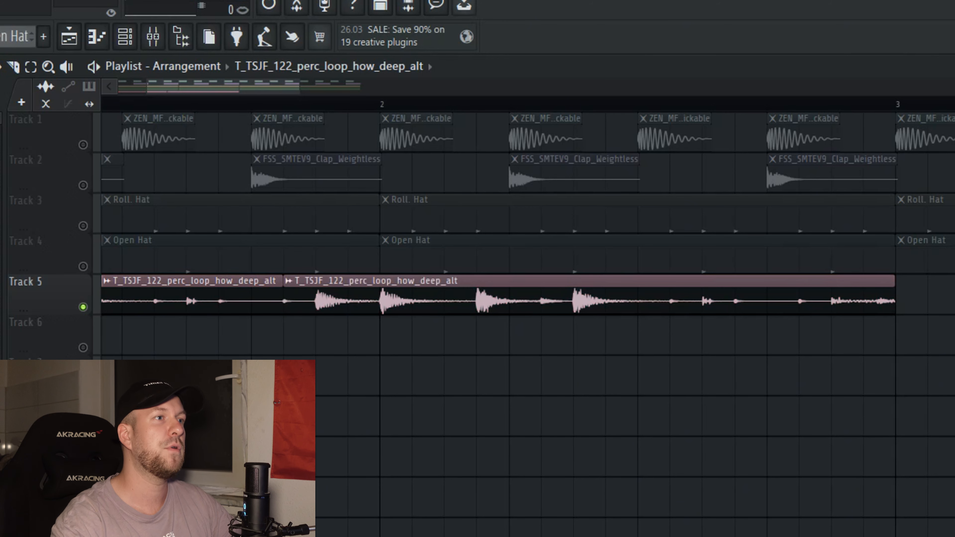
{"action": "right_click", "coordinate": [196, 297]}
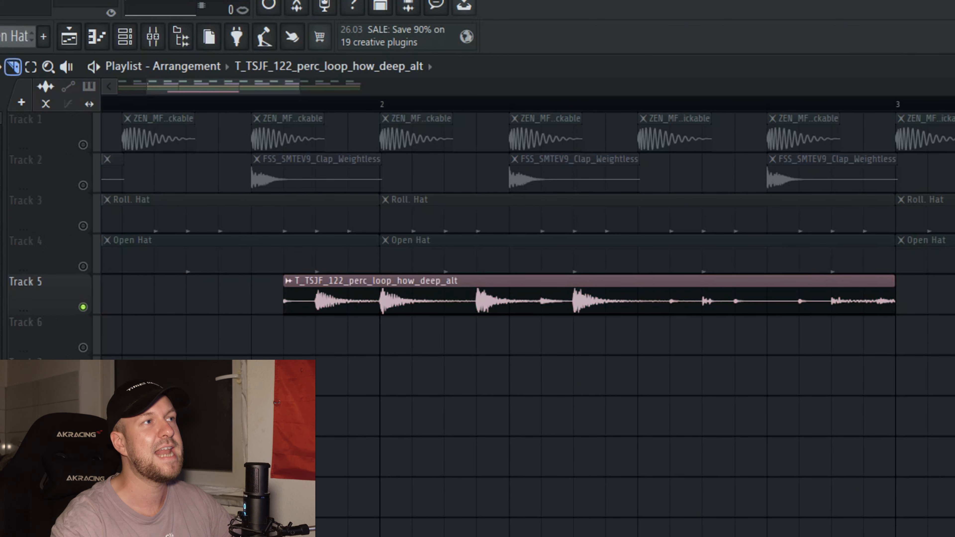
{"action": "left_click_drag", "start_coordinate": [638, 348], "coordinate": [638, 269]}
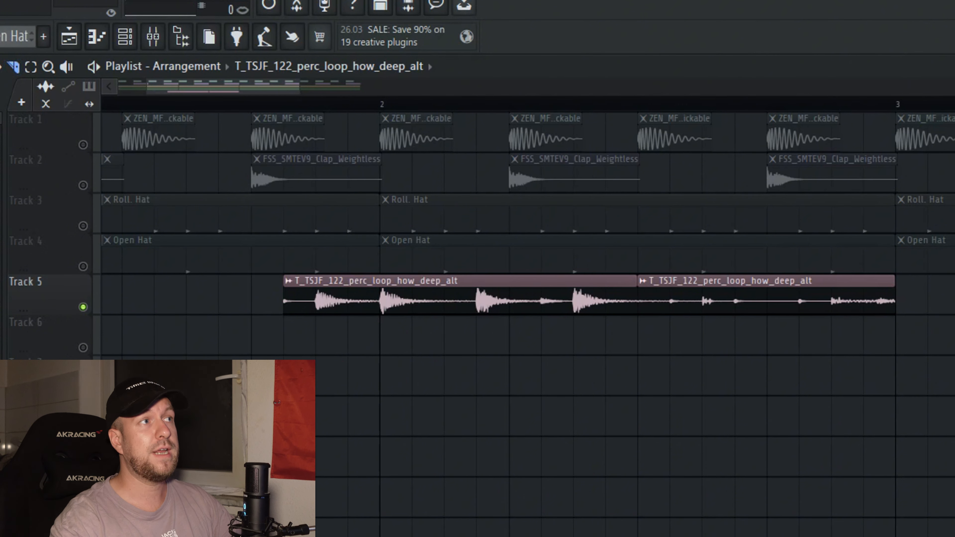
{"action": "right_click", "coordinate": [767, 301]}
- Move the trimmed percussion clip two sixteenths earlier on Track 5, then unsolo the track and play the full beat
{"action": "left_click_drag", "start_coordinate": [461, 312], "coordinate": [395, 312]}
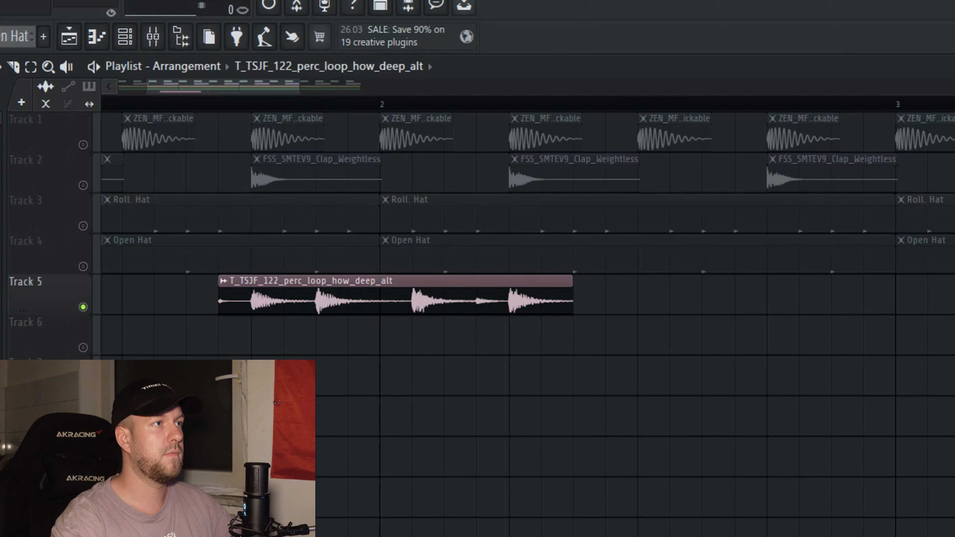
{"action": "right_click", "coordinate": [83, 307]}
{"action": "key", "text": "space"}
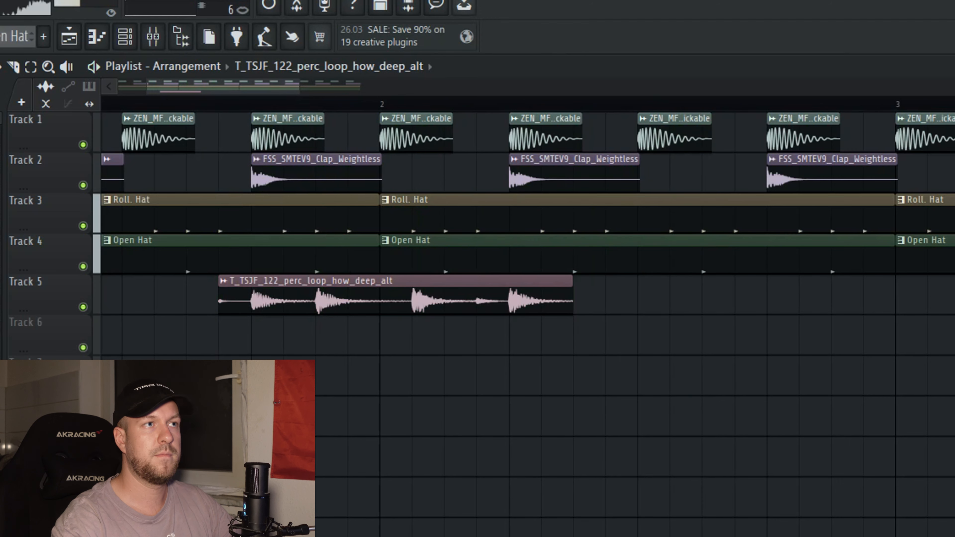
- Reposition the percussion clip to start on beat 4 of bar 1 and listen to it with the drums
{"action": "key", "text": "ctrl+z"}
{"action": "key", "text": "space"}
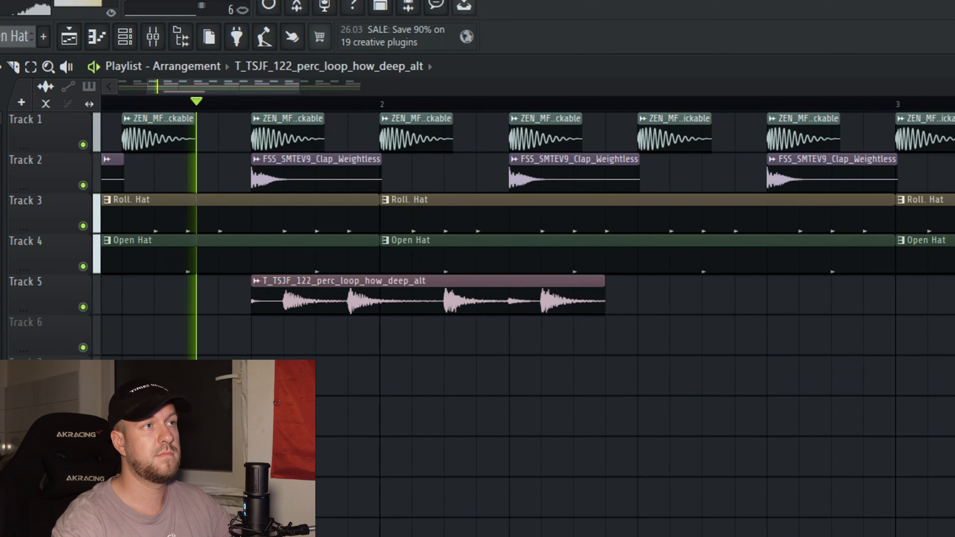
{"action": "key", "text": "space"}
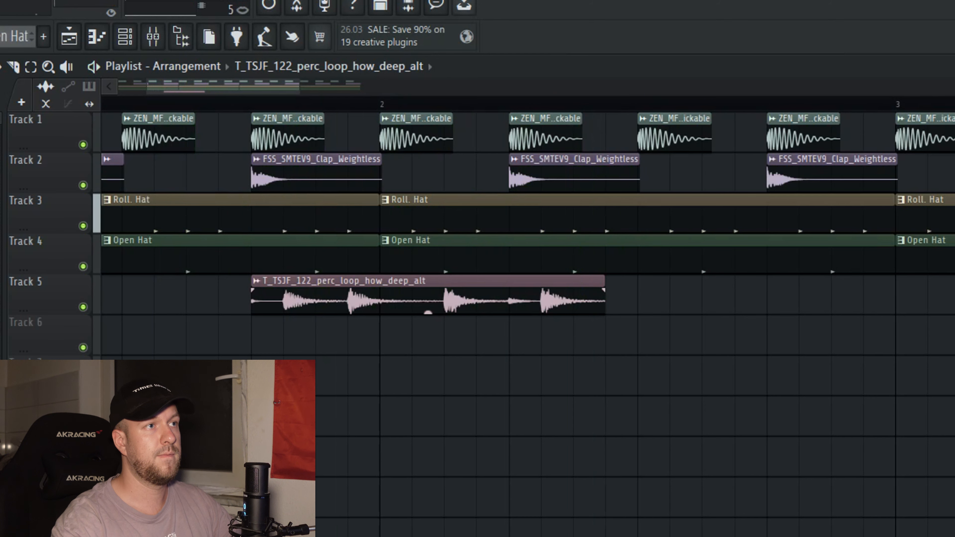
- Move the percussion clip one sixteenth later, starting one sixteenth after beat 4 of bar 1, and listen to it with the drums
{"action": "left_click_drag", "start_coordinate": [427, 297], "coordinate": [460, 297]}
{"action": "key", "text": "space"}
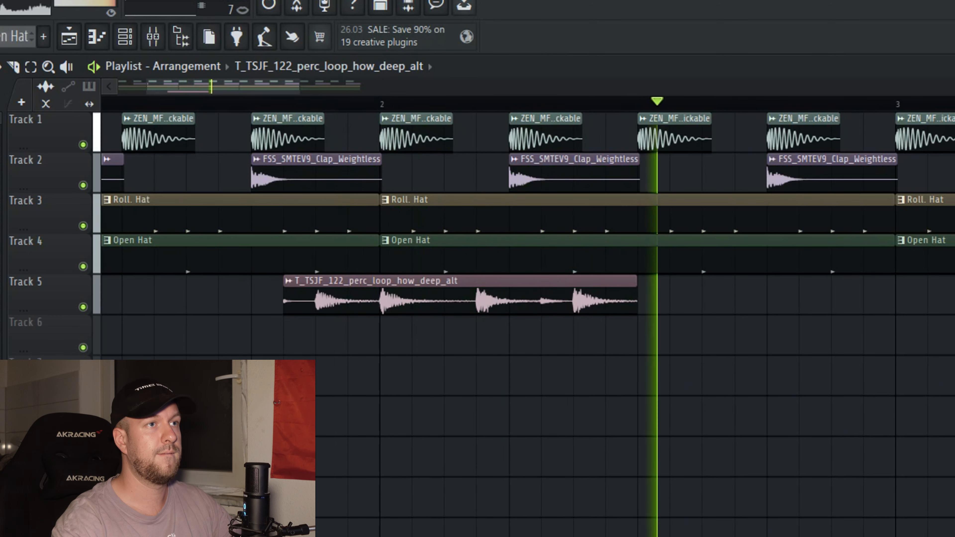
{"action": "key", "text": "space"}
{"action": "scroll", "coordinate": [526, 233], "scroll_direction": "left", "scroll_amount": 1}
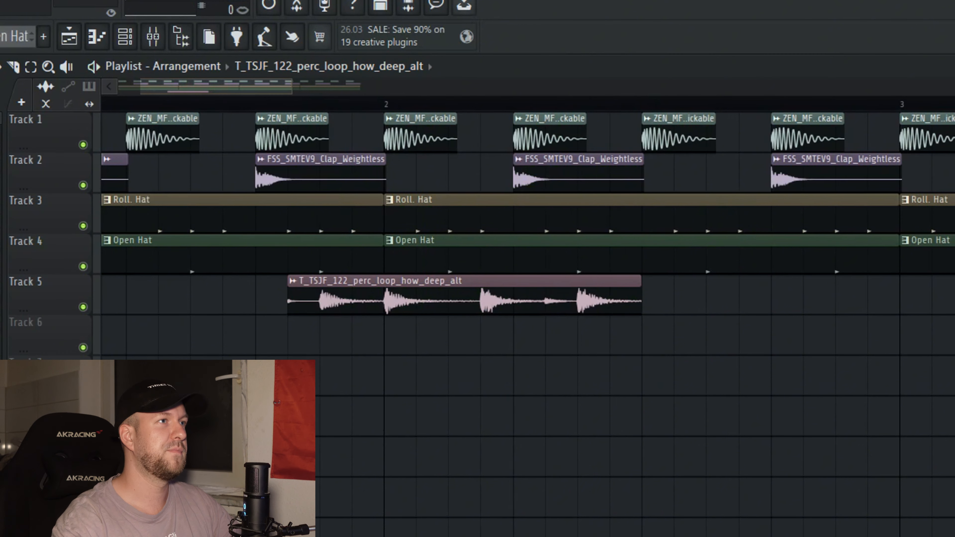
{"action": "left_click_drag", "start_coordinate": [216, 86], "coordinate": [188, 88]}
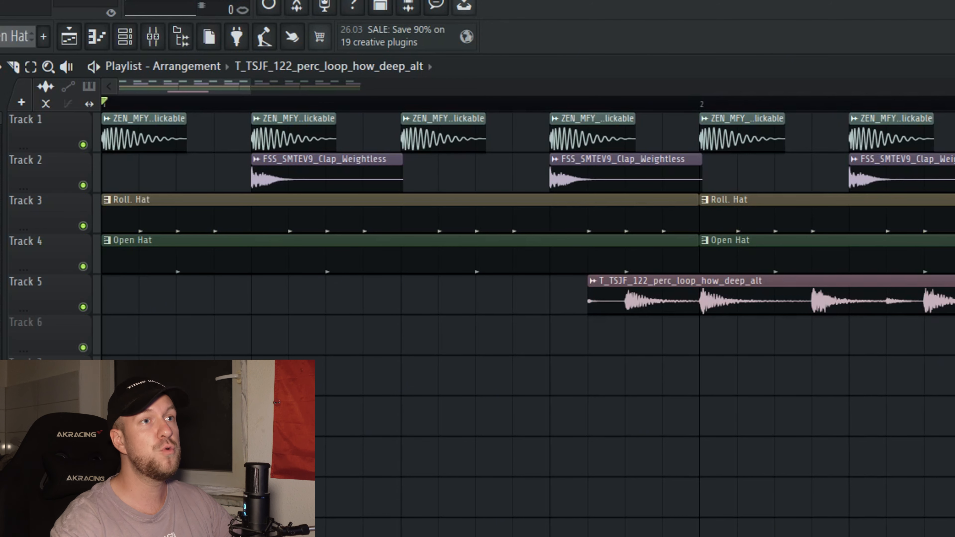
{"action": "scroll", "coordinate": [635, 325], "scroll_direction": "down", "scroll_amount": 6}
{"action": "scroll", "coordinate": [635, 325], "scroll_direction": "up", "scroll_amount": 1}
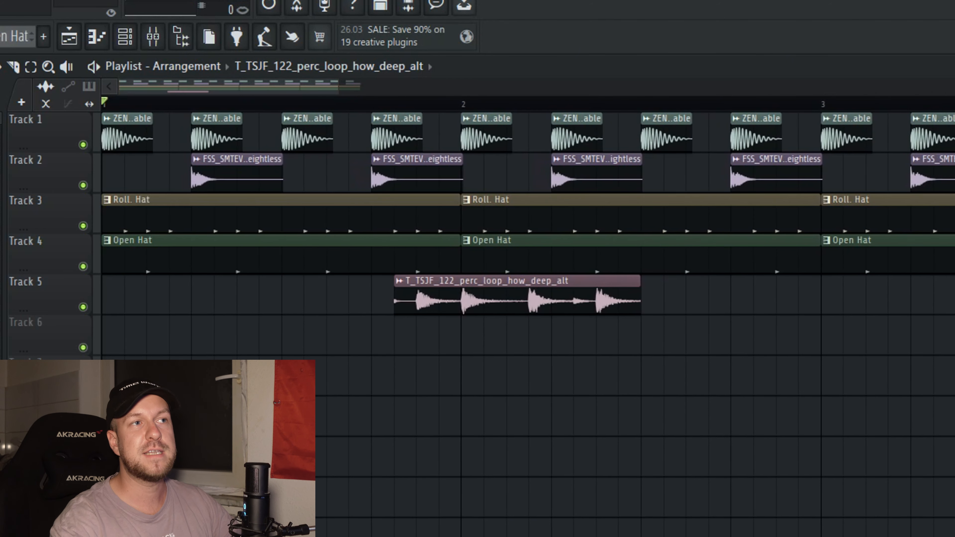
{"action": "mouse_move", "coordinate": [518, 313]}
{"action": "left_mouse_down"}
{"action": "mouse_move", "coordinate": [542, 312]}
{"action": "mouse_move", "coordinate": [382, 312]}
{"action": "mouse_move", "coordinate": [539, 312]}
{"action": "mouse_move", "coordinate": [518, 312]}
{"action": "left_mouse_up"}
{"action": "key", "text": "space"}
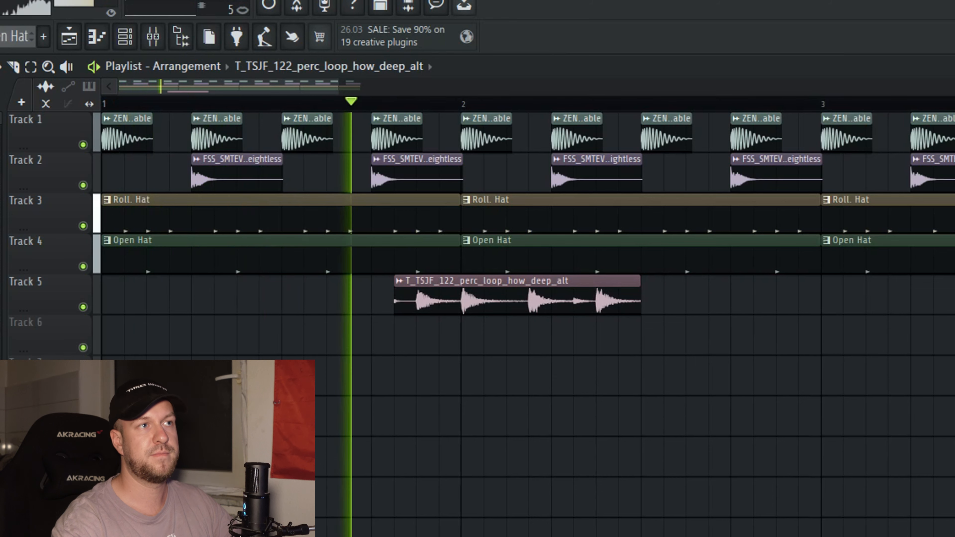
{"action": "key", "text": "space"}
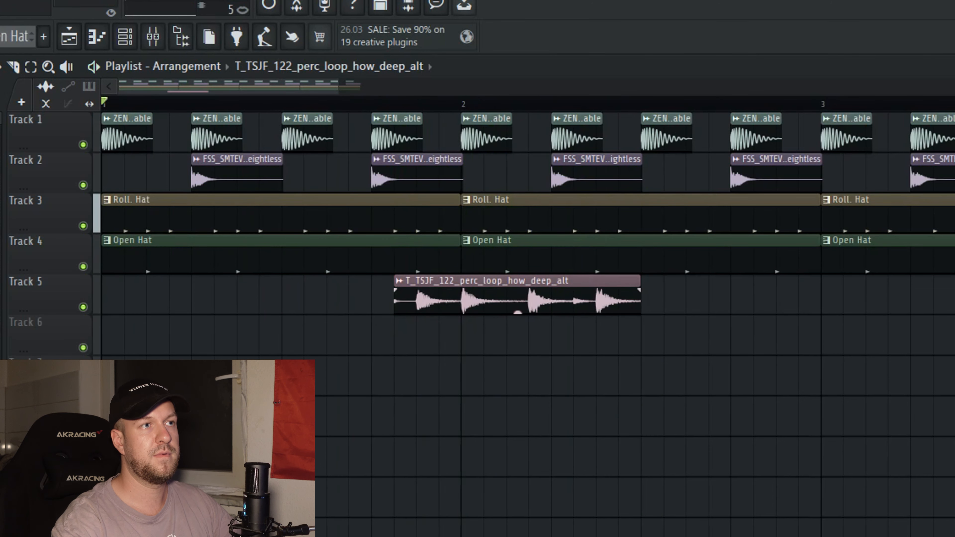
- Try the percussion clip another sixteenth later against the drums and return it to its previous position
{"action": "left_click_drag", "start_coordinate": [518, 313], "coordinate": [541, 312]}
{"action": "key", "text": "space"}
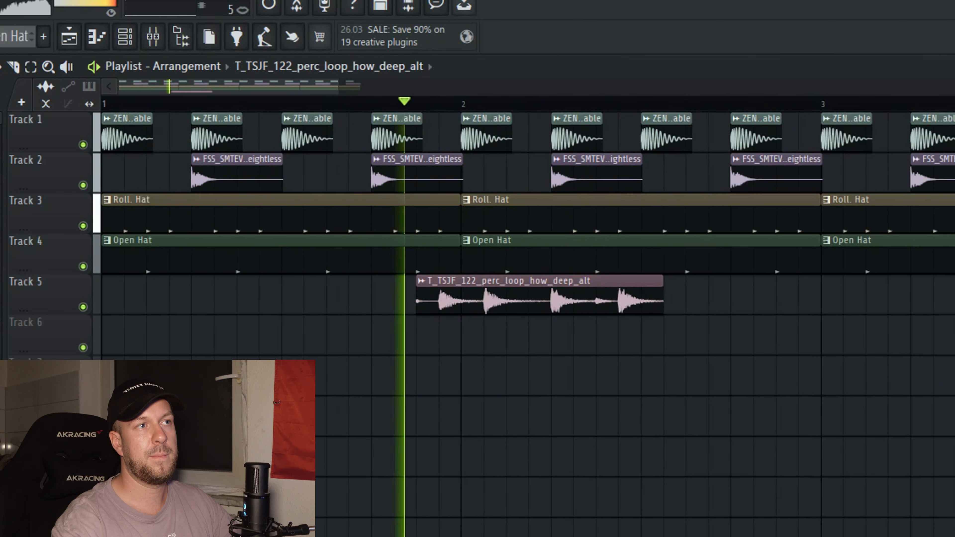
{"action": "key", "text": "space"}
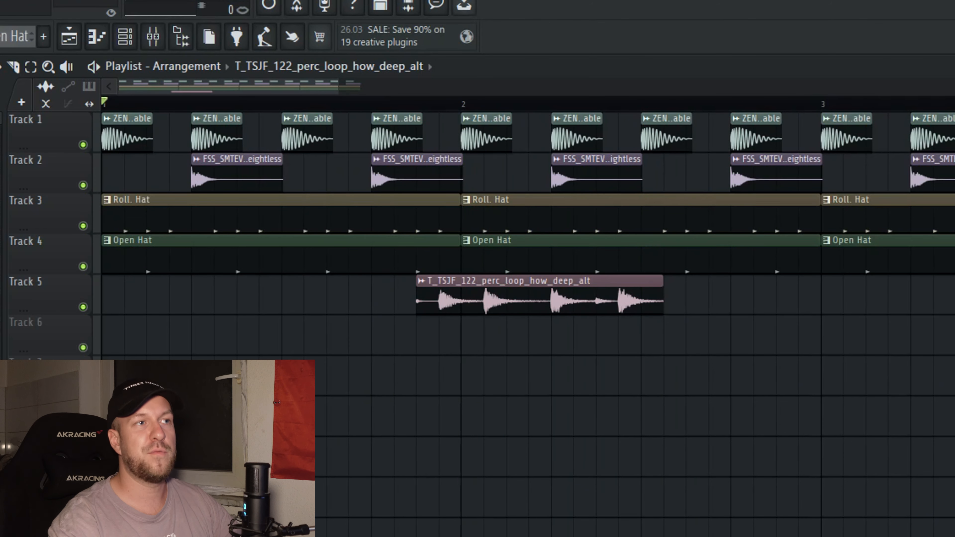
{"action": "left_click_drag", "start_coordinate": [540, 312], "coordinate": [518, 312]}
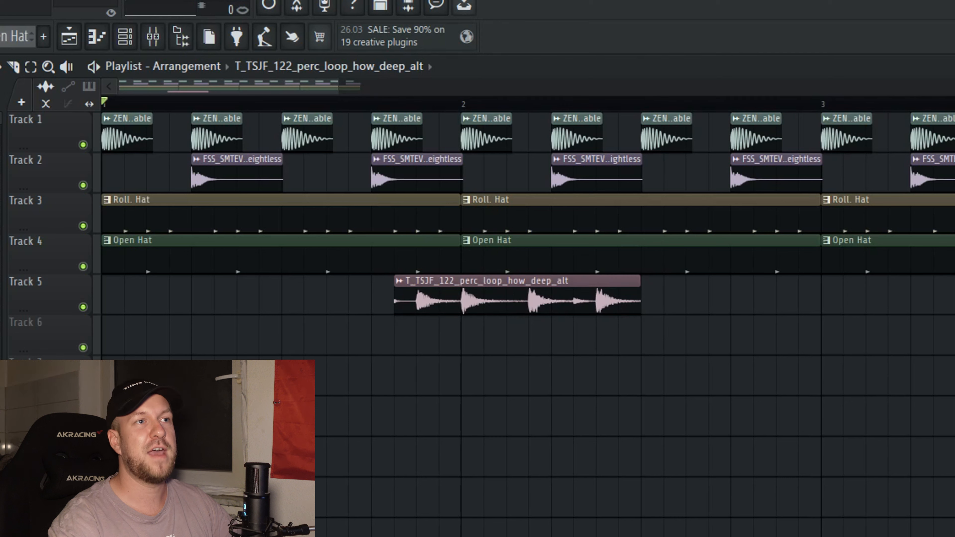
- Place a second percussion clip on Track 5, starting two sixteenths after beat 4 of bar 2, and play the beat
{"action": "left_click", "coordinate": [743, 297]}
{"action": "left_click_drag", "start_coordinate": [747, 297], "coordinate": [754, 297]}
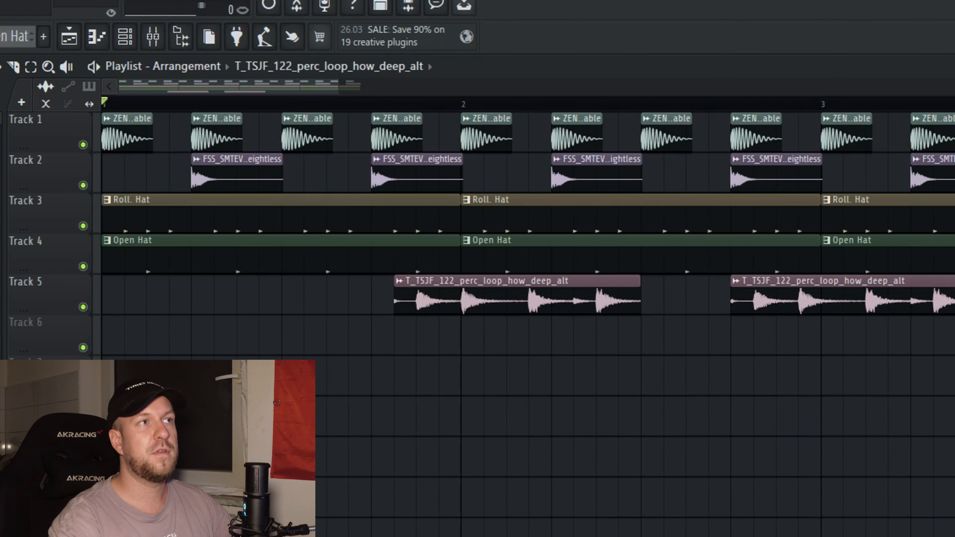
{"action": "key", "text": "space"}
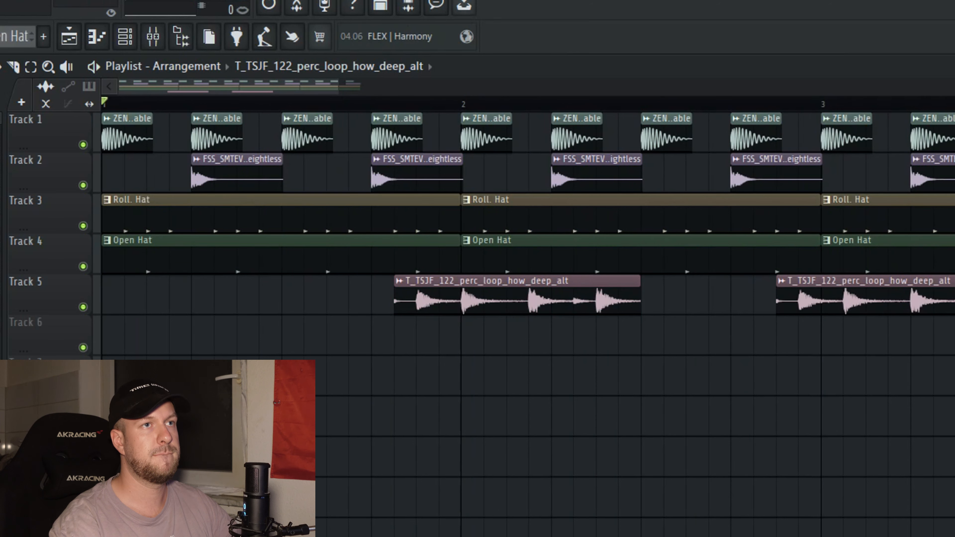
{"action": "key", "text": "space"}
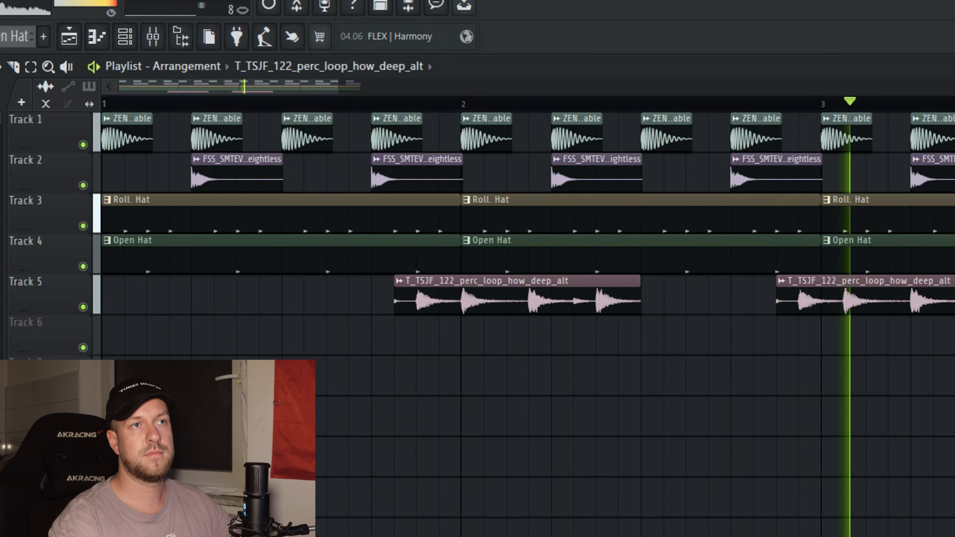
{"action": "key", "text": "space"}
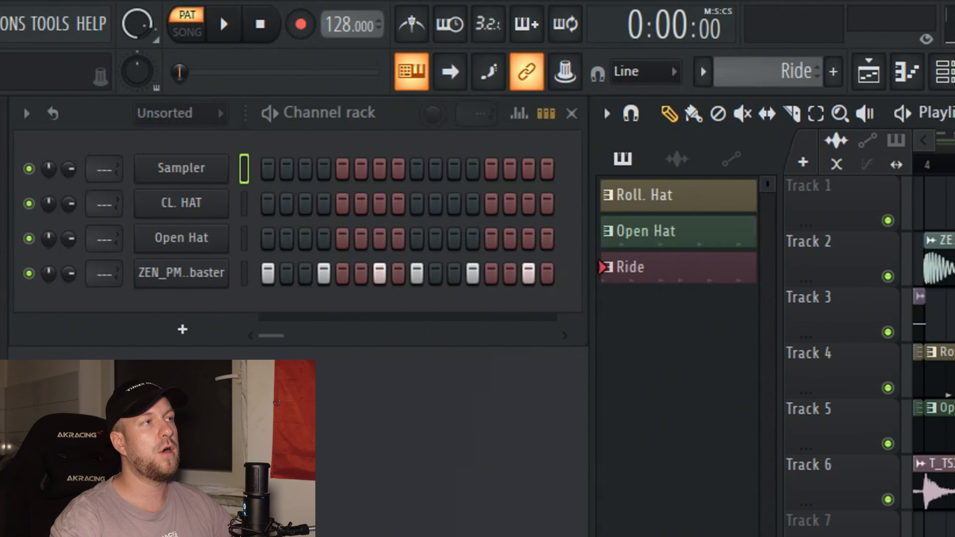
- Audition the Ride pattern and place it four times back to back from bar 5 through bar 8, below the percussion clips
{"action": "key", "text": "space"}
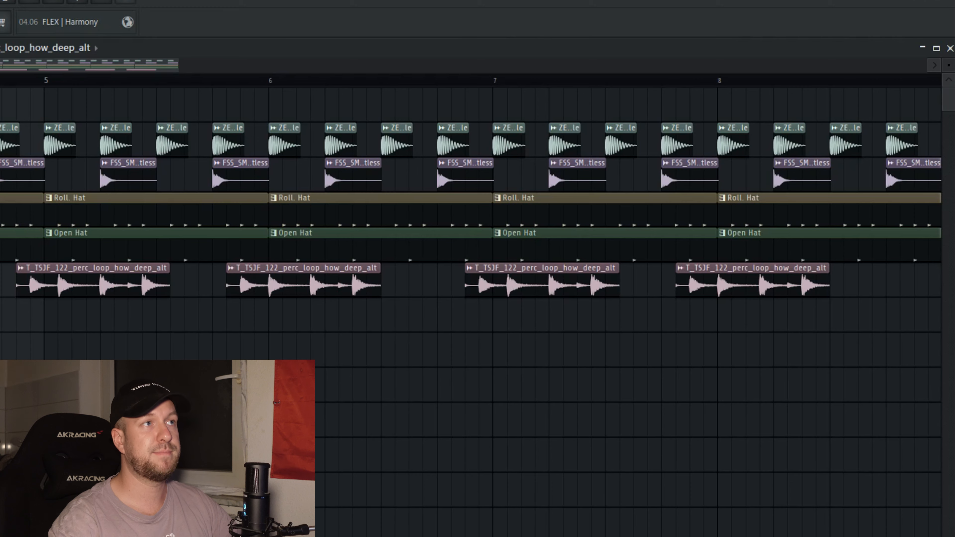
{"action": "mouse_move", "coordinate": [178, 65]}
{"action": "left_mouse_down"}
{"action": "mouse_move", "coordinate": [350, 65]}
{"action": "mouse_move", "coordinate": [189, 72]}
{"action": "left_mouse_up"}
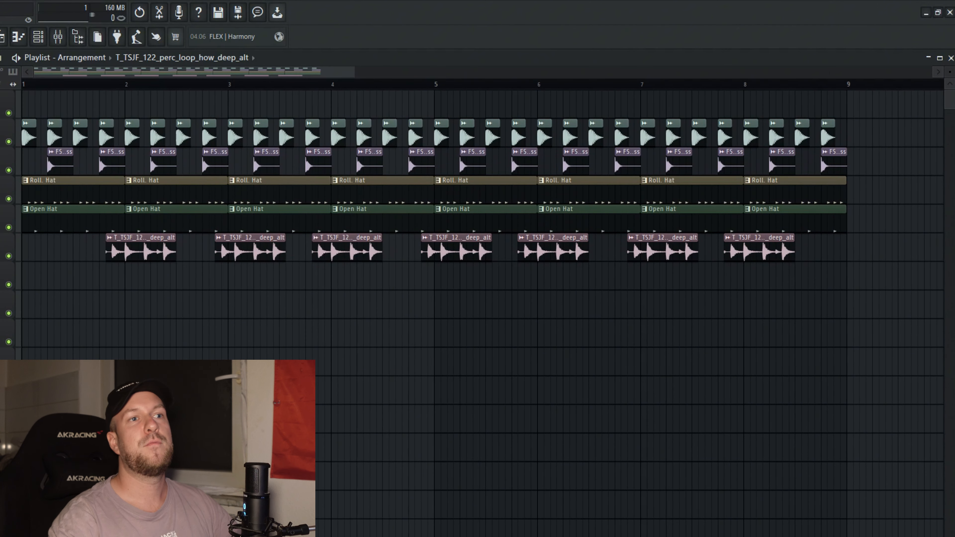
{"action": "left_click", "coordinate": [438, 277]}
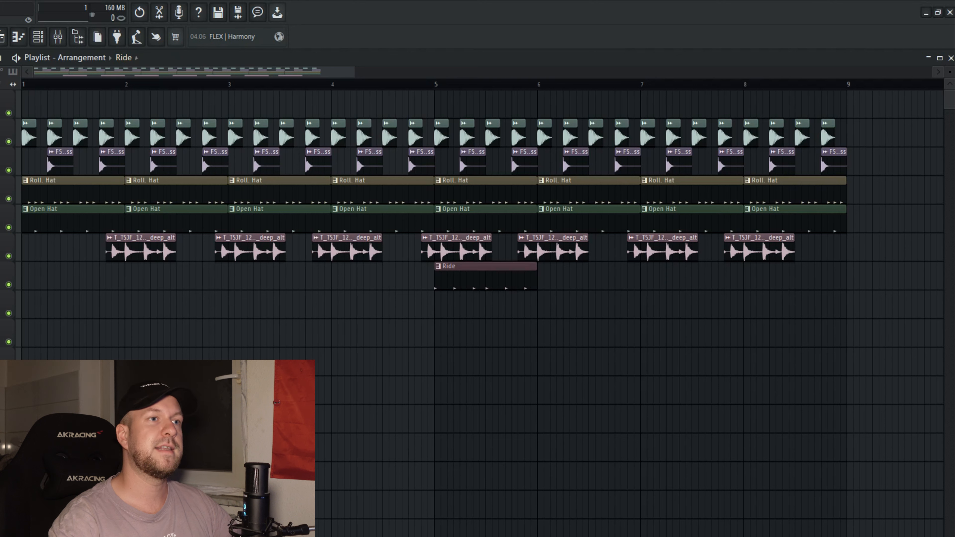
{"action": "left_click", "coordinate": [542, 276]}
{"action": "left_click", "coordinate": [647, 277]}
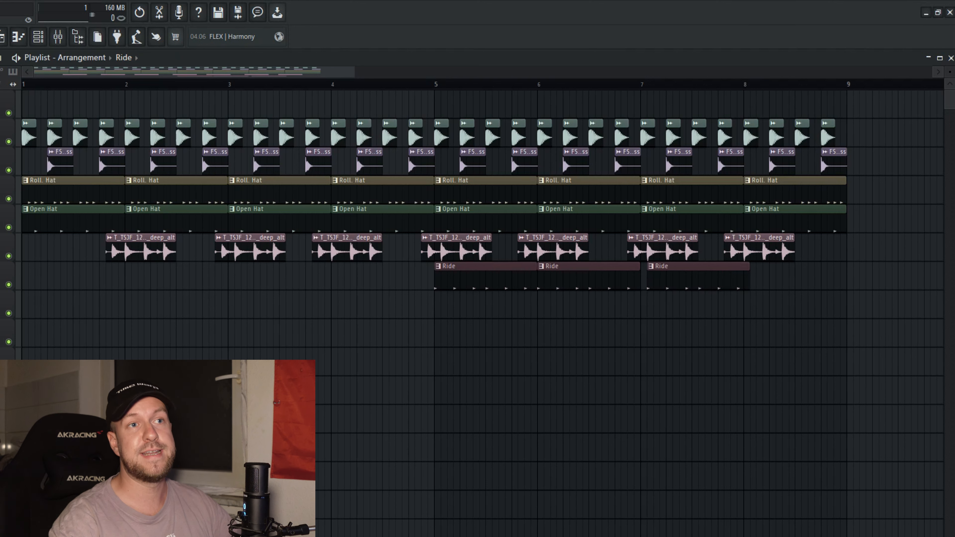
{"action": "left_click", "coordinate": [756, 277]}
{"action": "left_click_drag", "start_coordinate": [756, 277], "coordinate": [750, 277]}
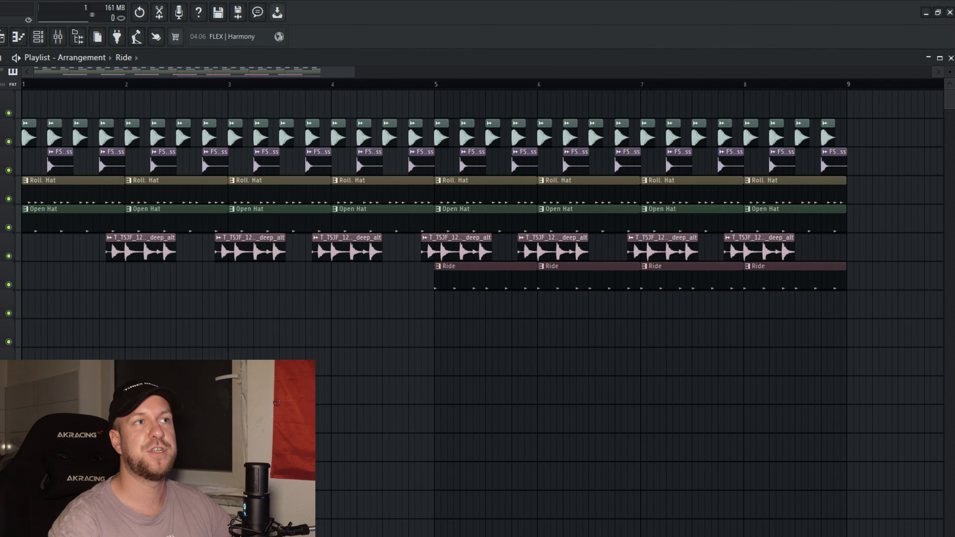
{"action": "key", "text": "space"}
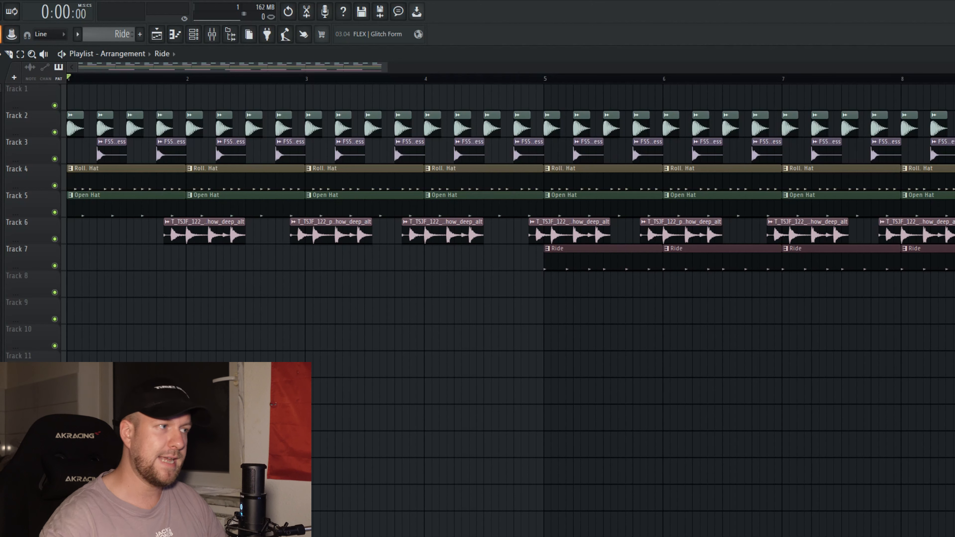
- Assign the drum sounds to named mixer tracks and lower the Kick, Roll. Hat and Open Hat faders to the same level
{"action": "key", "text": "F9"}
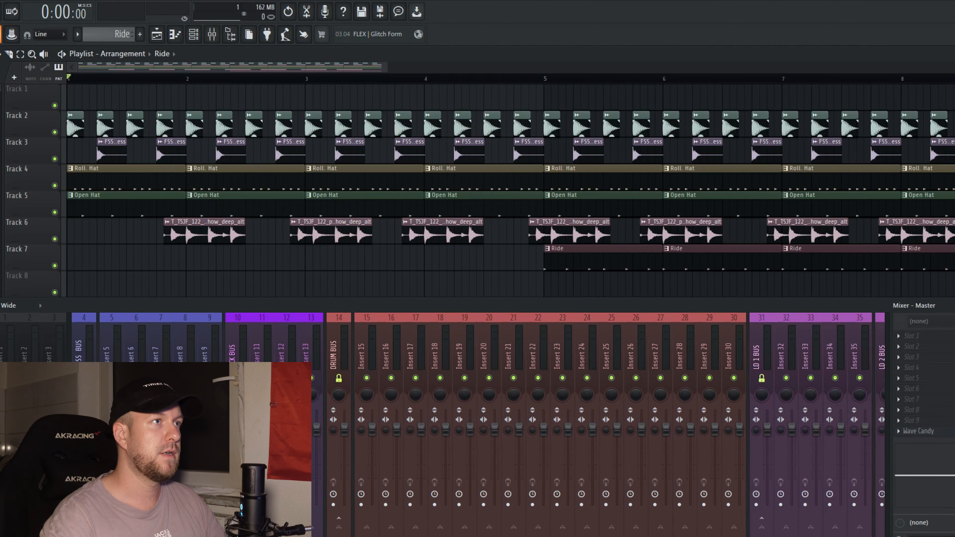
{"action": "left_click", "coordinate": [254, 122]}
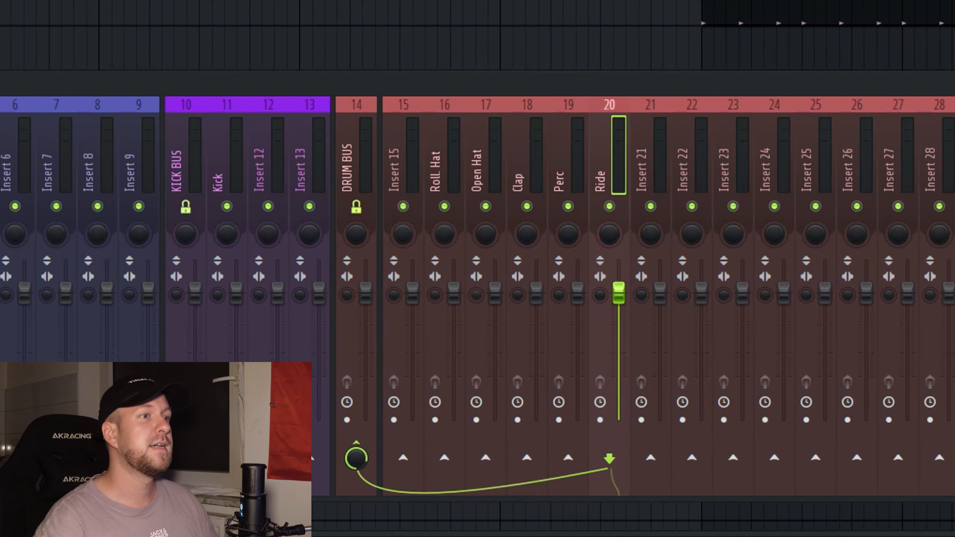
{"action": "right_click", "coordinate": [356, 458]}
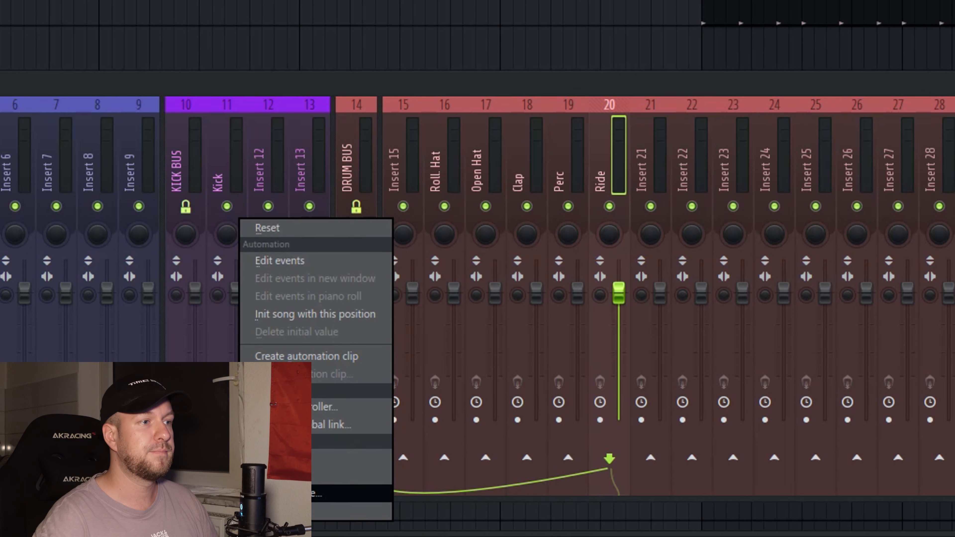
{"action": "left_click", "coordinate": [353, 493]}
{"action": "left_click_drag", "start_coordinate": [236, 293], "coordinate": [236, 325]}
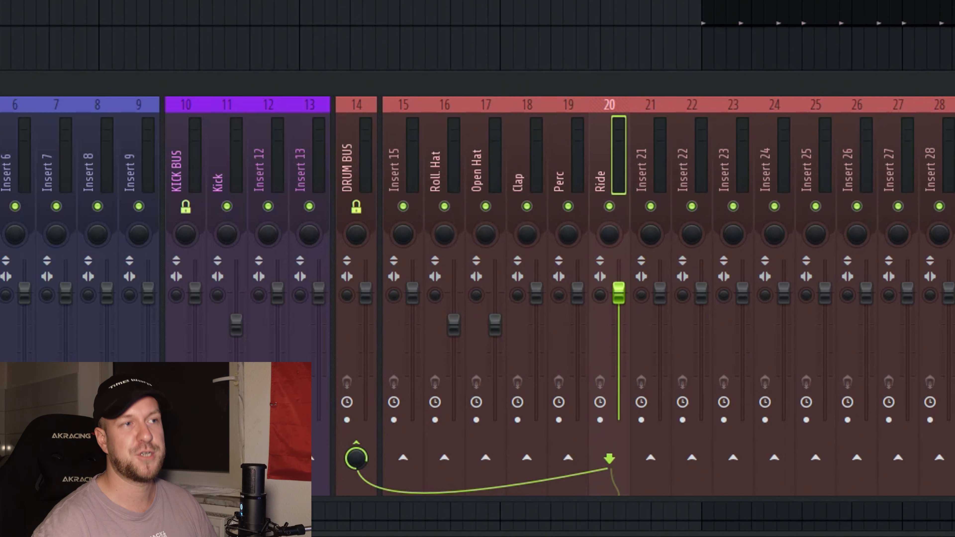
- Set the Perc mixer track's volume to -12 dB and the Clap track's volume to -10 dB
{"action": "right_click", "coordinate": [578, 293]}
{"action": "left_click", "coordinate": [616, 493]}
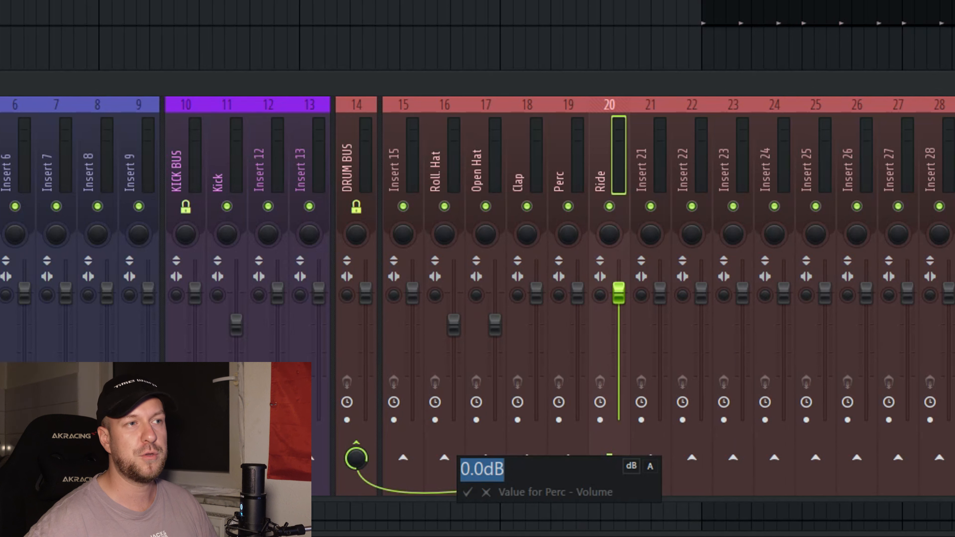
{"action": "type", "text": "-12"}
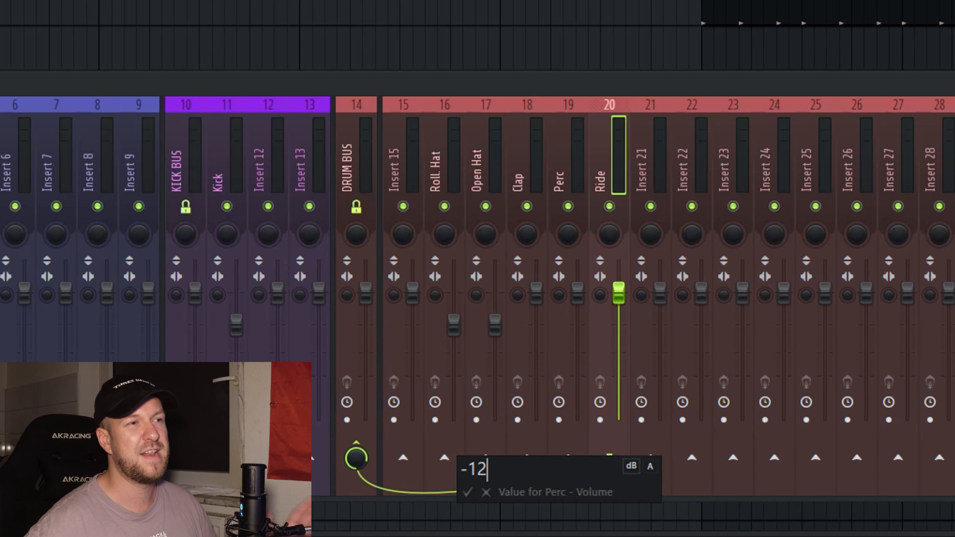
{"action": "key", "text": "Return"}
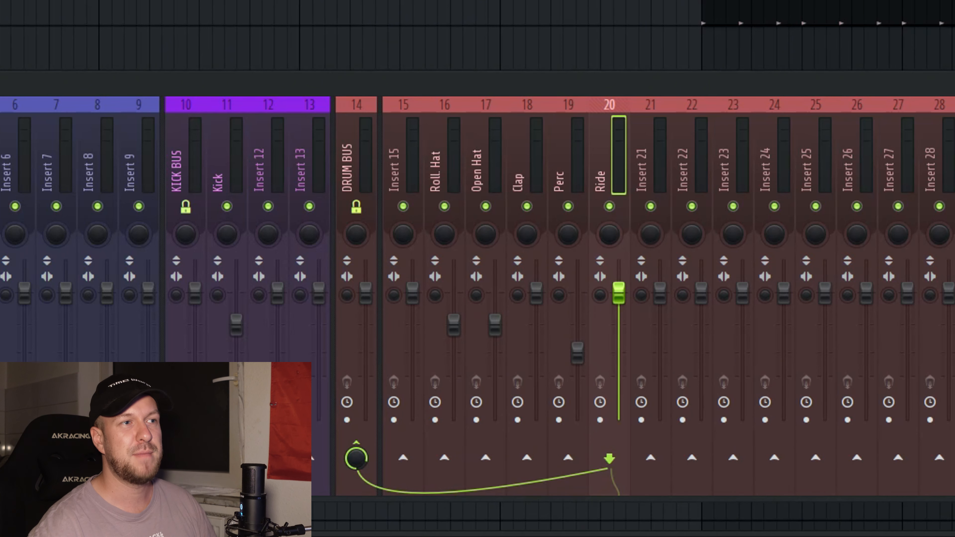
{"action": "right_click", "coordinate": [536, 292]}
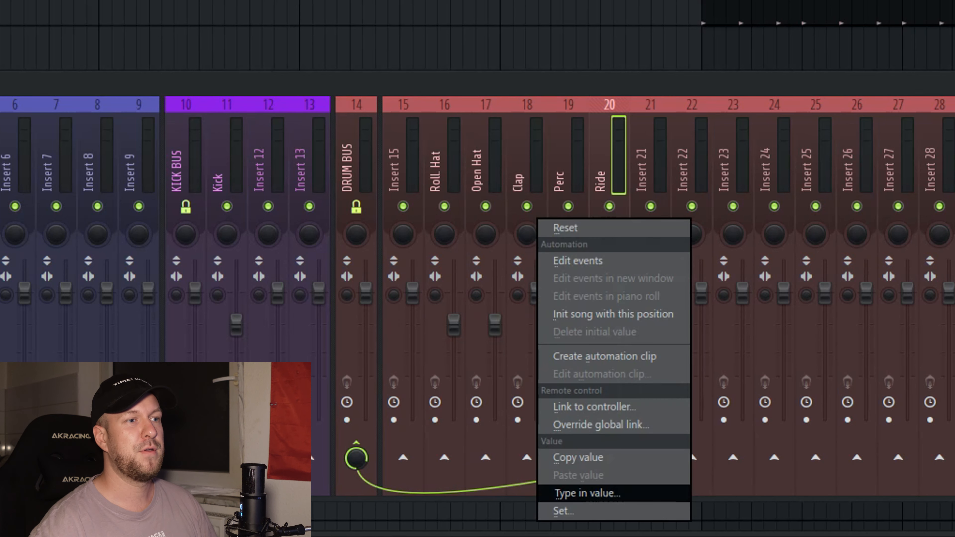
{"action": "left_click", "coordinate": [564, 491]}
{"action": "type", "text": "-10"}
{"action": "key", "text": "Return"}
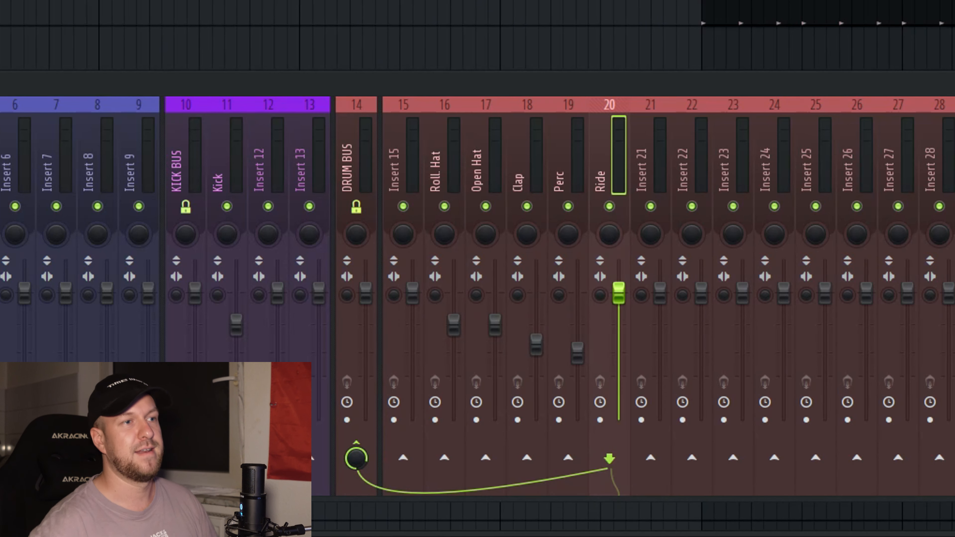
- Set the Ride mixer track's volume to -12 dB and play the arrangement to check the balance
{"action": "right_click", "coordinate": [618, 292]}
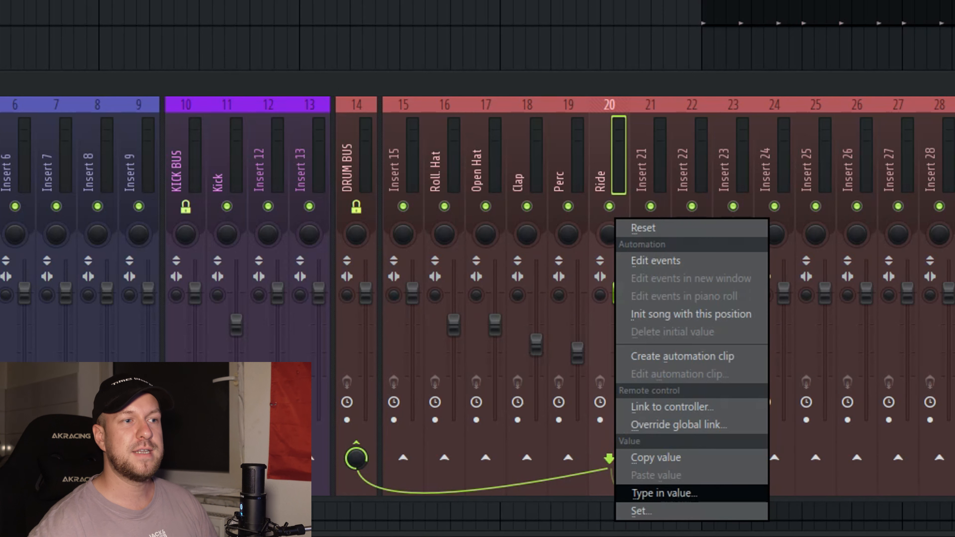
{"action": "left_click", "coordinate": [647, 492]}
{"action": "type", "text": "-"}
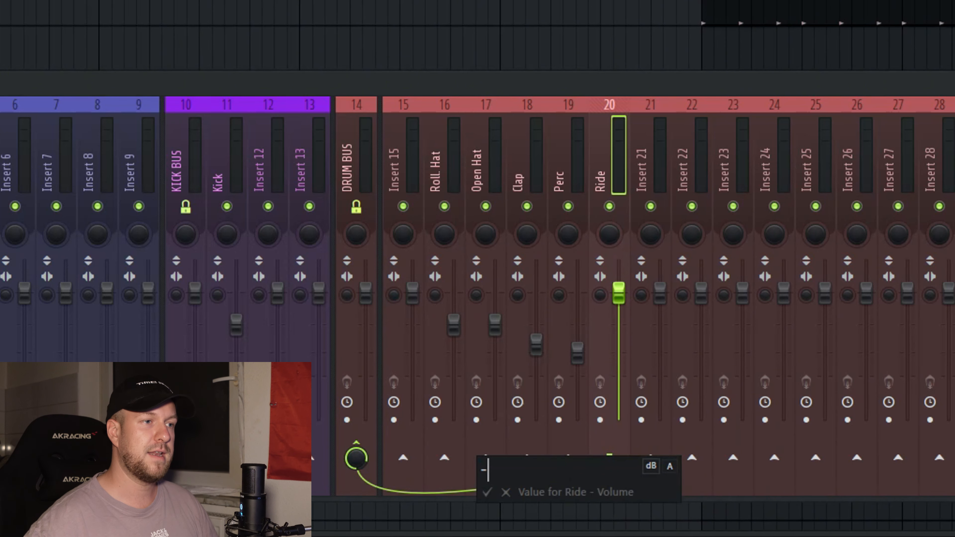
{"action": "type", "text": "12"}
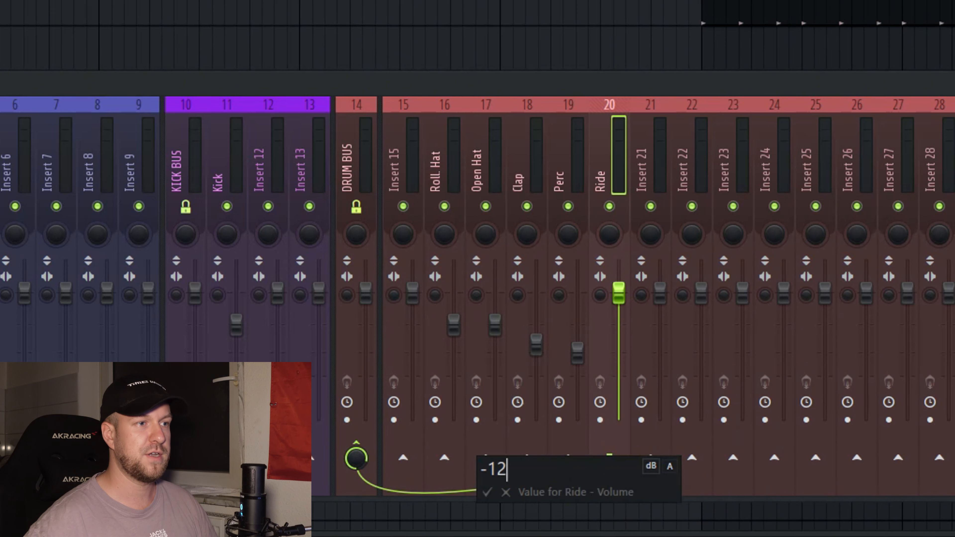
{"action": "key", "text": "Return"}
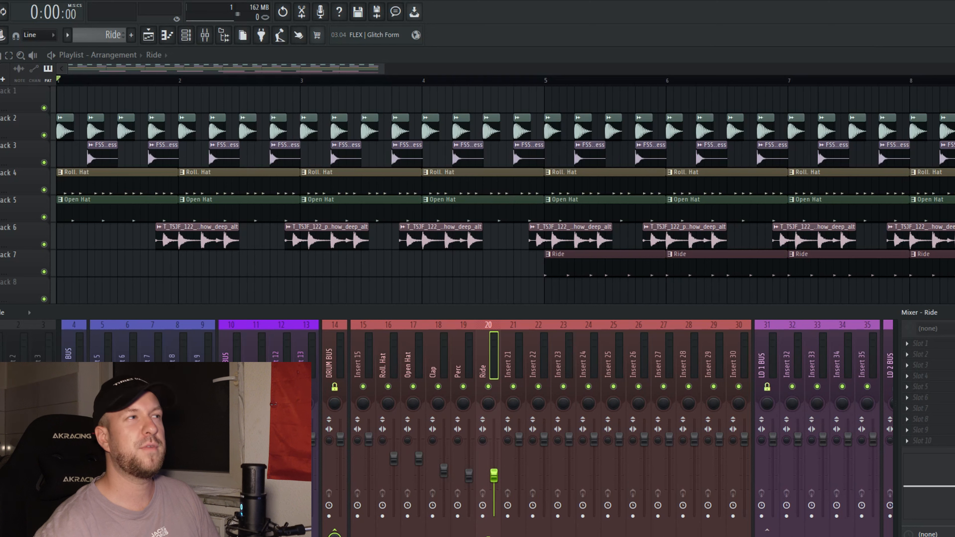
{"action": "key", "text": "space"}
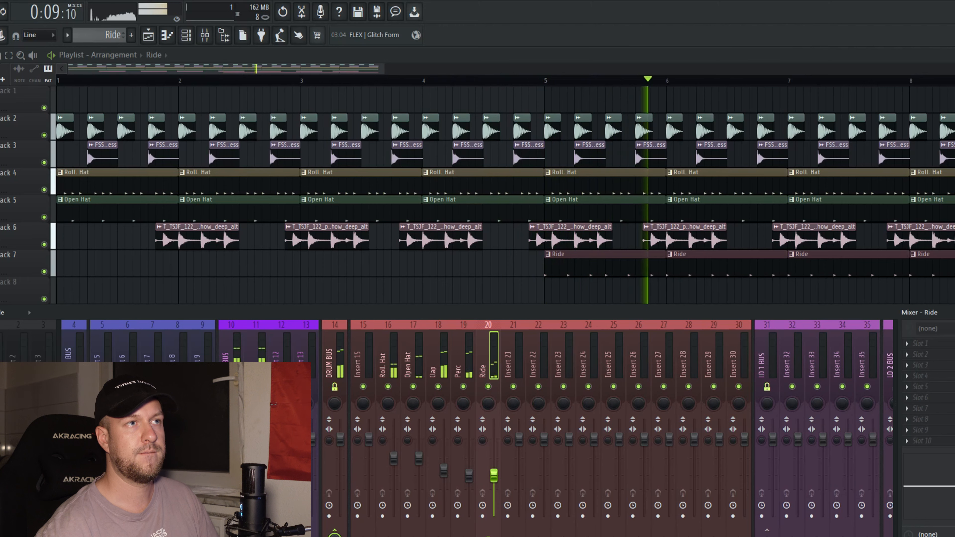
{"action": "key", "text": "space"}
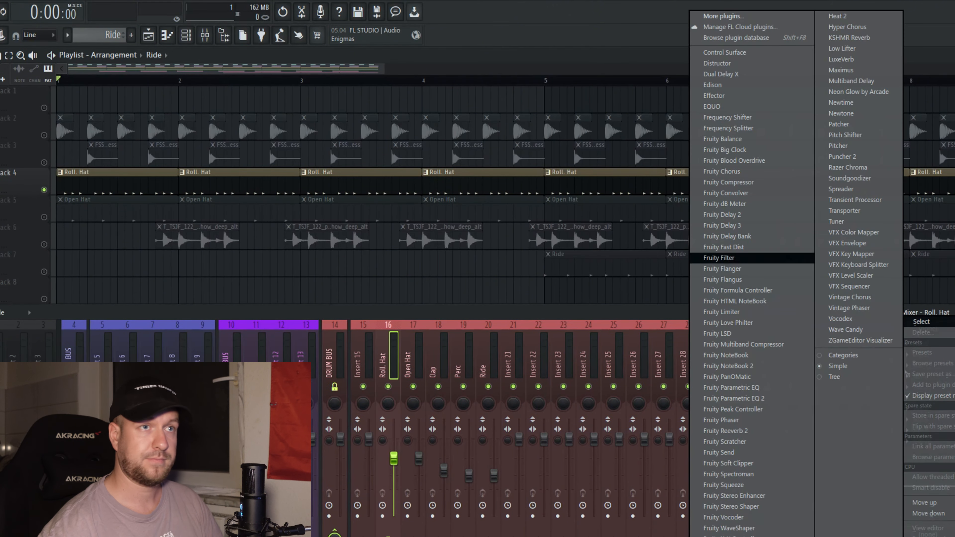
- Add Fruity Parametric EQ 2 to the first effect slot of the Roll. Hat mixer track
{"action": "left_click", "coordinate": [734, 399]}
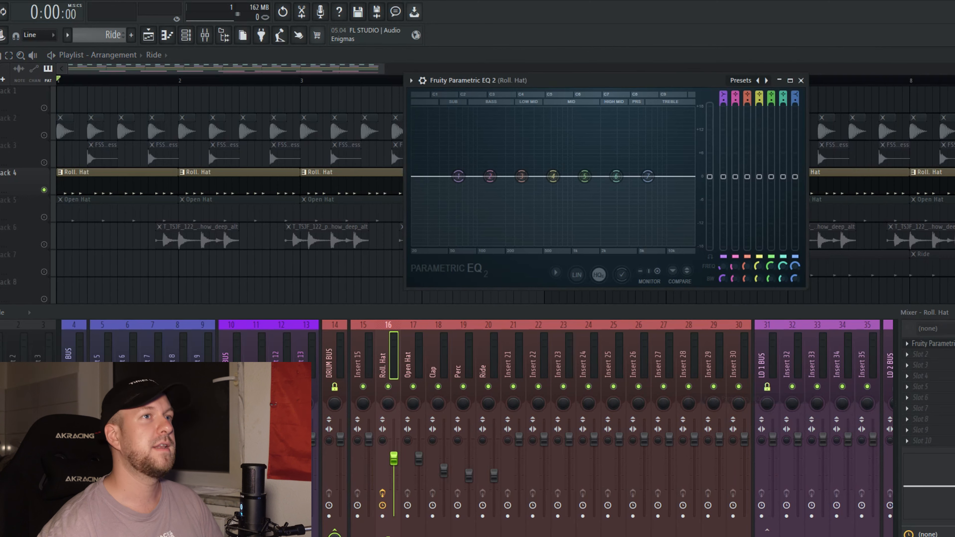
- Load the 20Hz + 18kHz cut preset in the Roll. Hat EQ and raise its low cut to about 2 kHz, comparing by ear
{"action": "left_click_drag", "start_coordinate": [565, 80], "coordinate": [452, 89]}
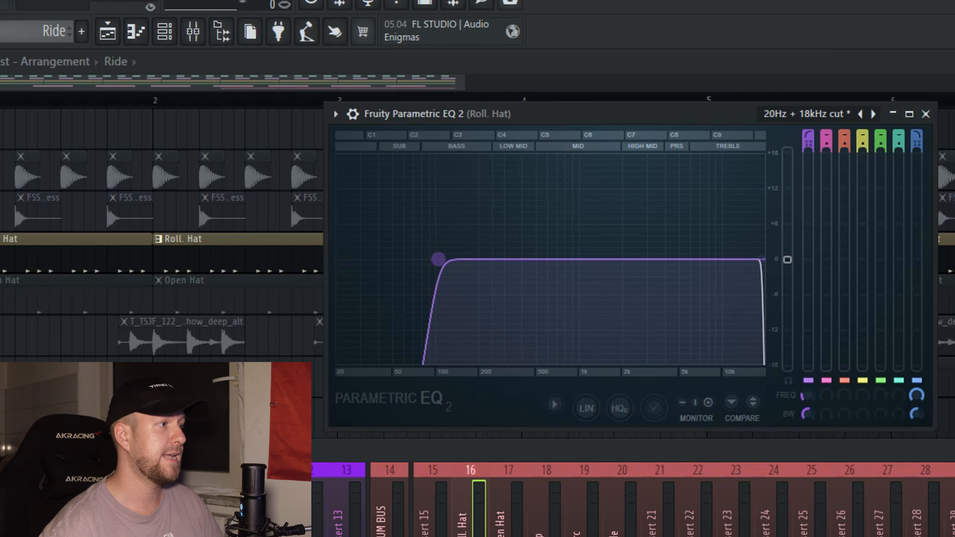
{"action": "left_click_drag", "start_coordinate": [438, 259], "coordinate": [636, 259]}
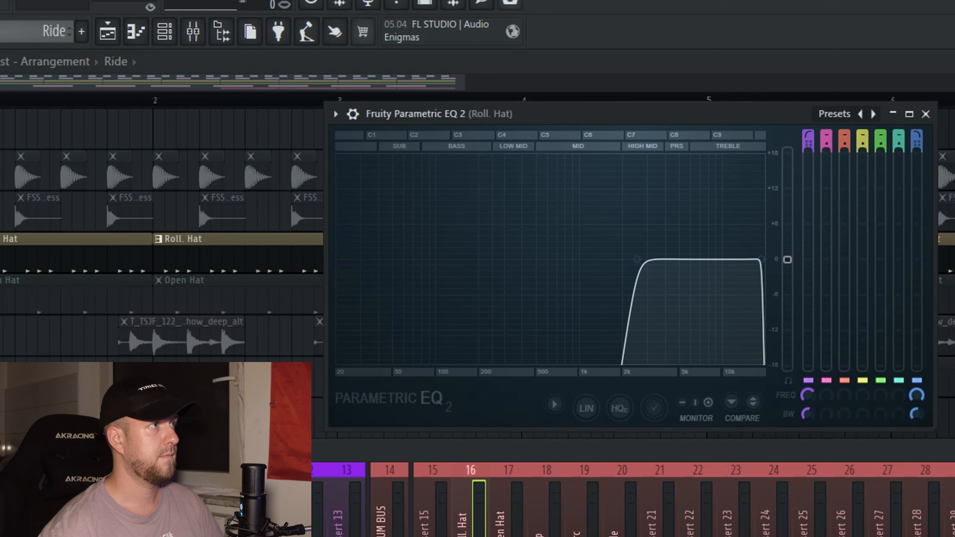
{"action": "key", "text": "space"}
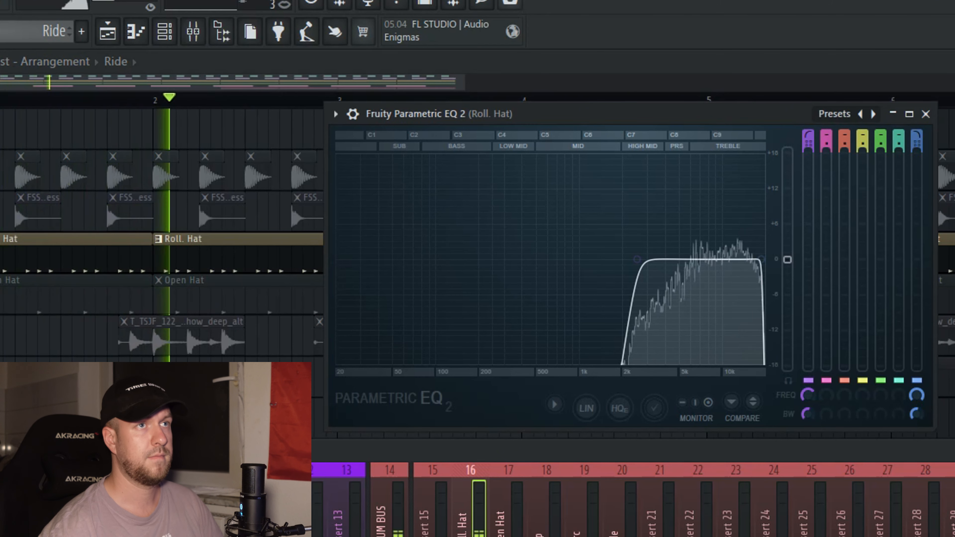
{"action": "key", "text": "space"}
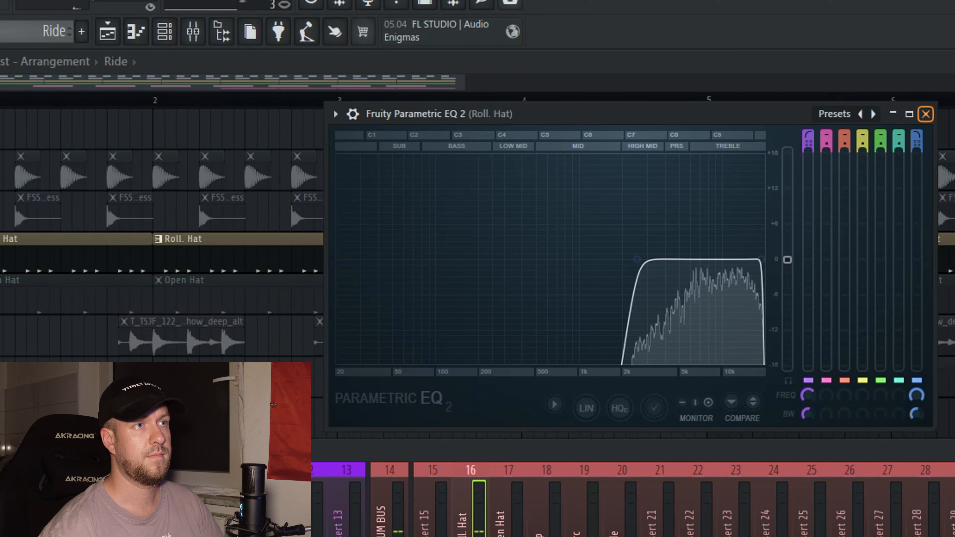
{"action": "key", "text": "space"}
{"action": "left_click_drag", "start_coordinate": [637, 258], "coordinate": [461, 259]}
{"action": "left_click_drag", "start_coordinate": [518, 260], "coordinate": [636, 260]}
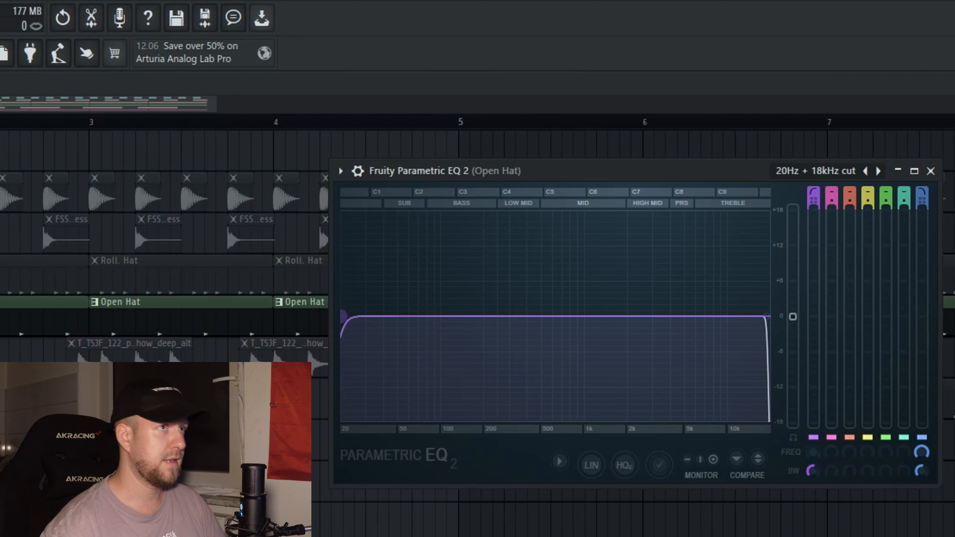
- Raise the low cut in the Open Hat's Parametric EQ 2 to about 1 kHz
{"action": "left_click_drag", "start_coordinate": [343, 317], "coordinate": [598, 316]}
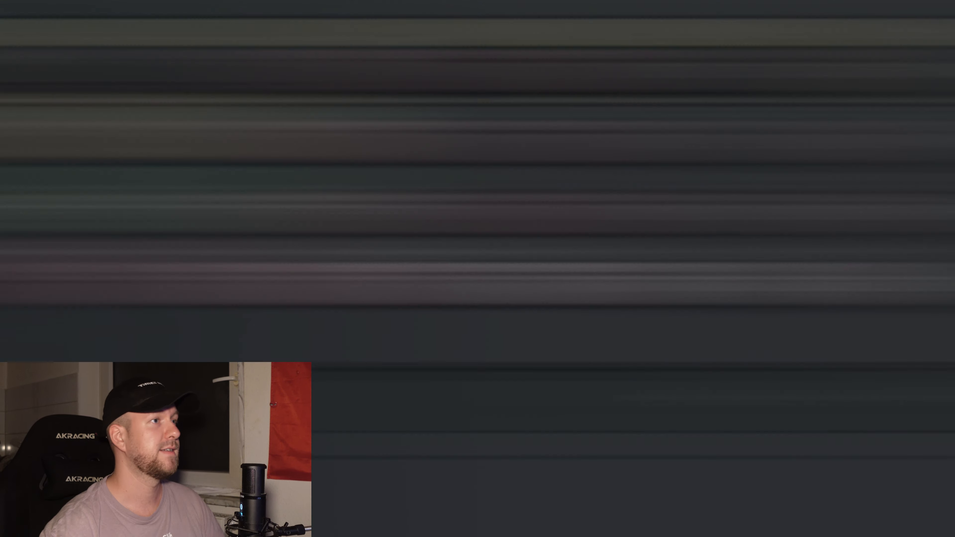
- Shape a short volume envelope for the CL. HAT sampler with attack, hold, sustain and release at minimum and a very short decay
{"action": "left_click_drag", "start_coordinate": [0, 113], "coordinate": [832, 70]}
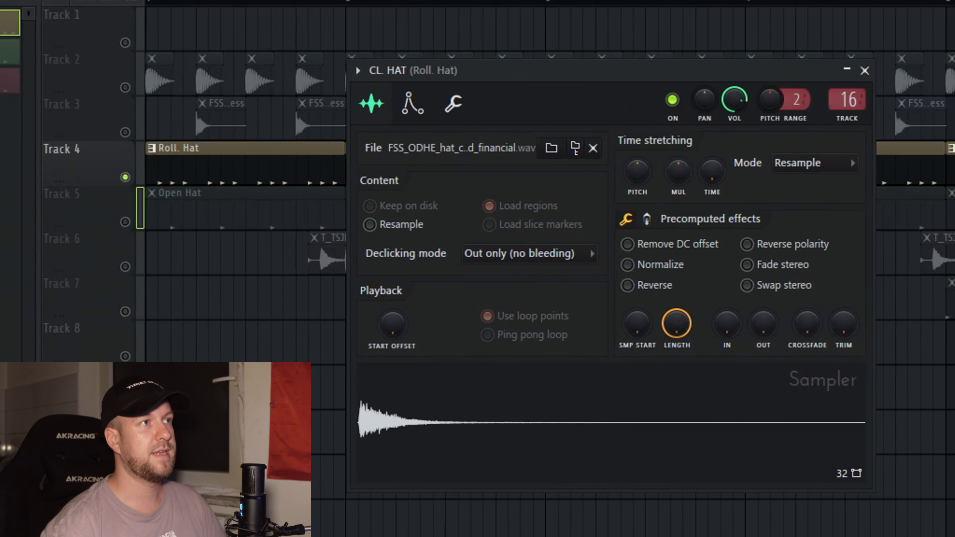
{"action": "left_click", "coordinate": [412, 104]}
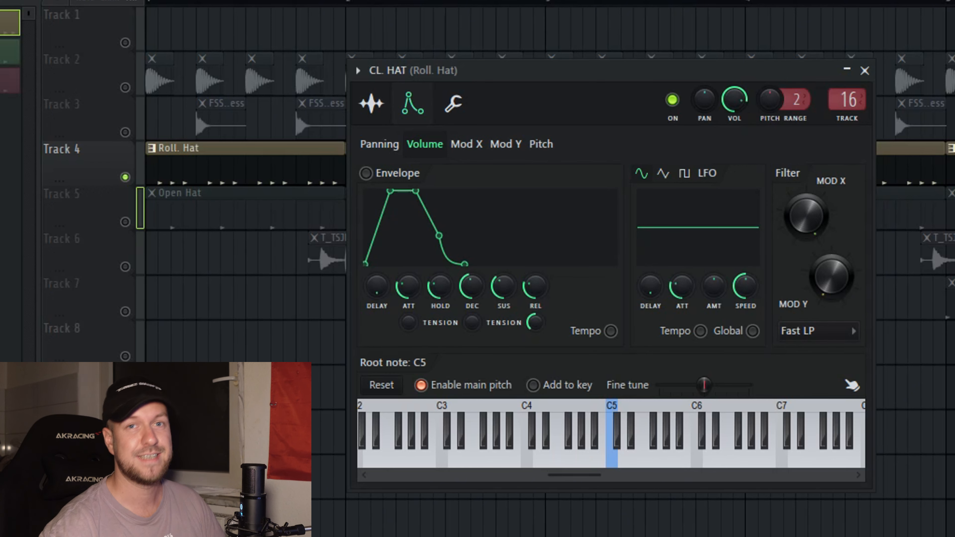
{"action": "left_click_drag", "start_coordinate": [409, 286], "coordinate": [408, 324]}
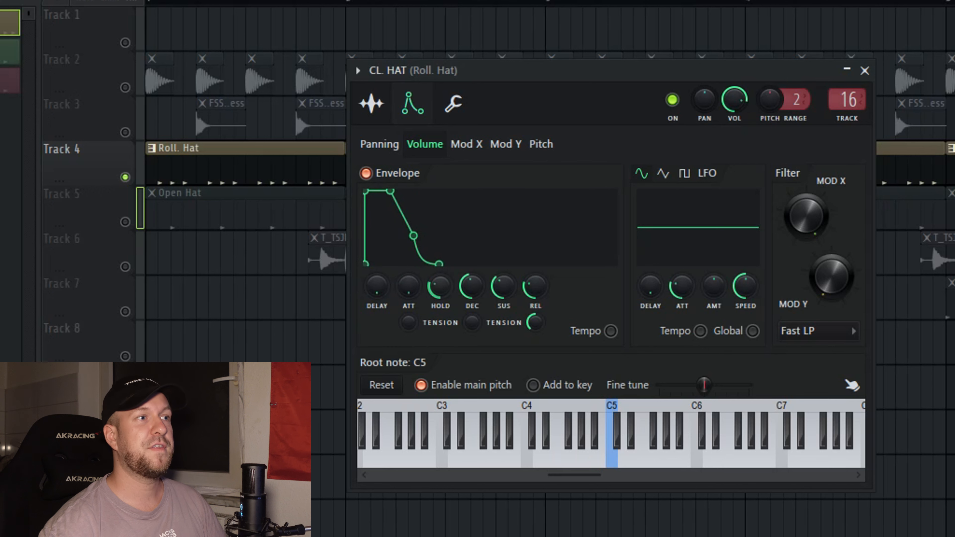
{"action": "left_click_drag", "start_coordinate": [440, 287], "coordinate": [441, 324]}
{"action": "left_click_drag", "start_coordinate": [503, 286], "coordinate": [503, 323]}
{"action": "left_click_drag", "start_coordinate": [535, 287], "coordinate": [535, 324]}
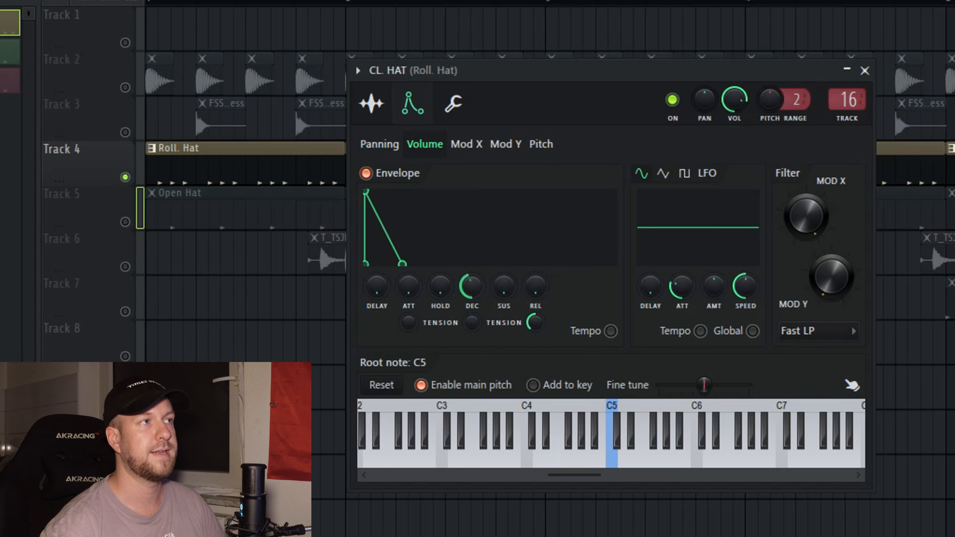
{"action": "key", "text": "space"}
{"action": "left_click_drag", "start_coordinate": [471, 287], "coordinate": [472, 331]}
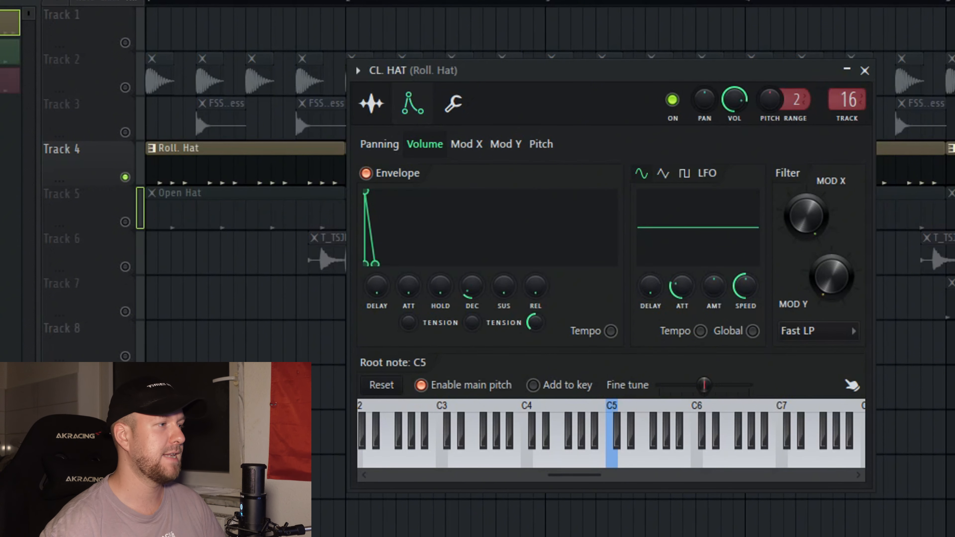
{"action": "left_click", "coordinate": [865, 70]}
- Solo the Open Hat track and set its sampler's volume envelope attack, hold, sustain and release to minimum
{"action": "right_click", "coordinate": [125, 177]}
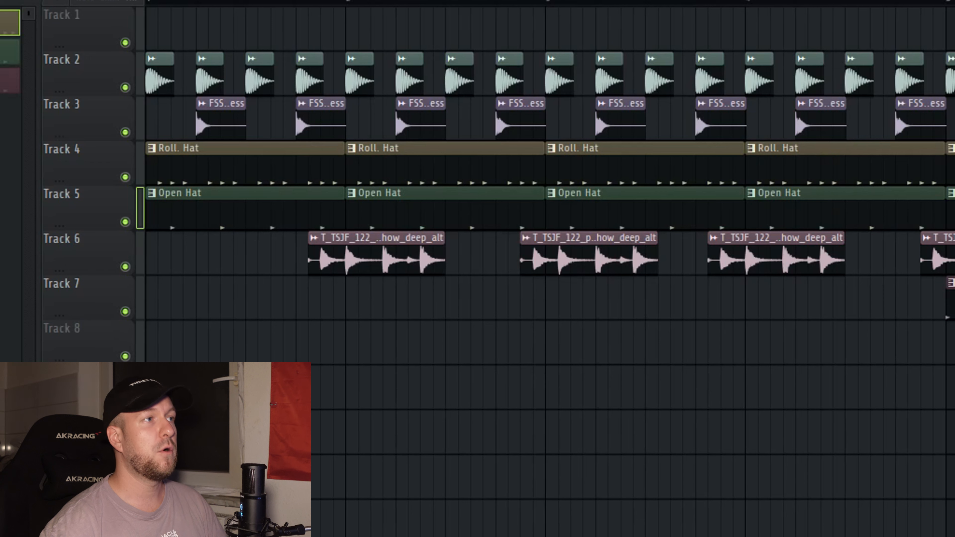
{"action": "right_click", "coordinate": [125, 222]}
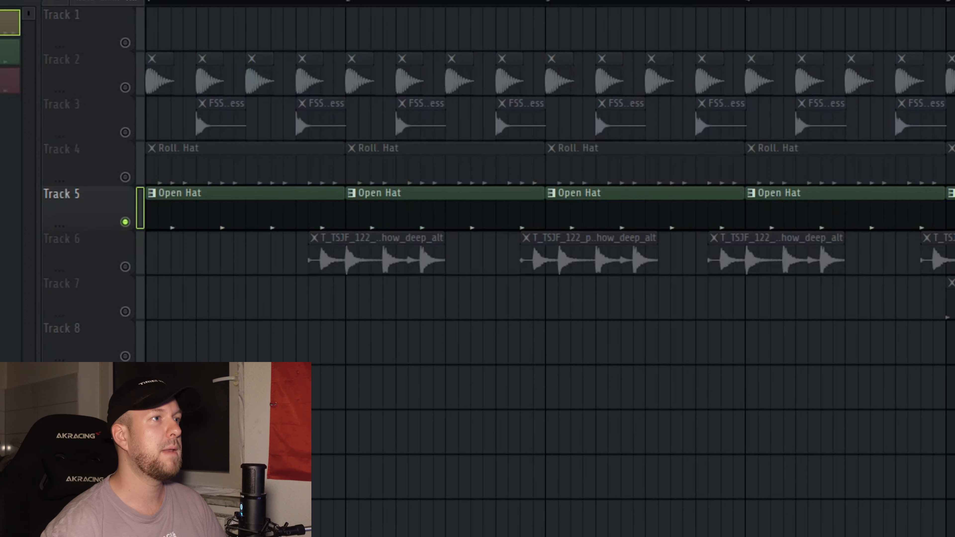
{"action": "left_click", "coordinate": [244, 193]}
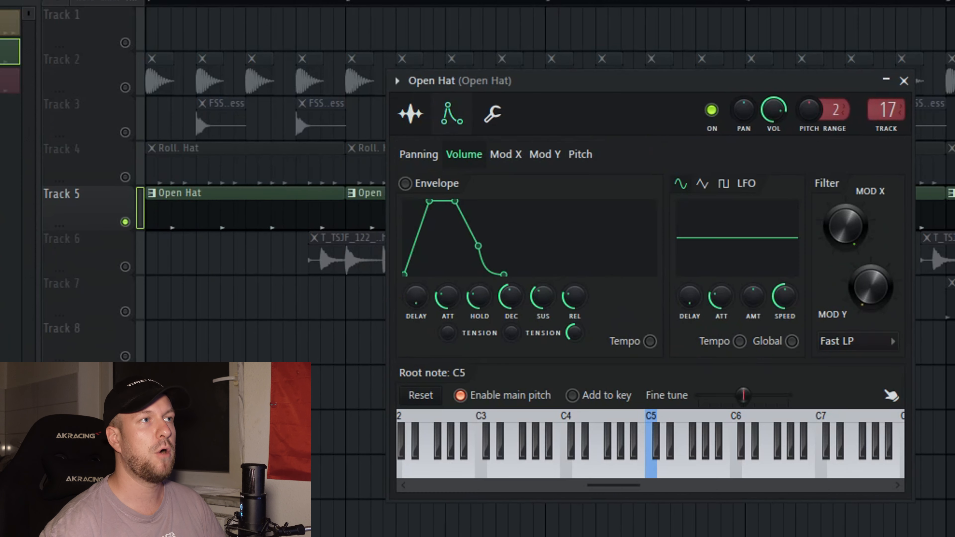
{"action": "left_click_drag", "start_coordinate": [448, 297], "coordinate": [448, 338]}
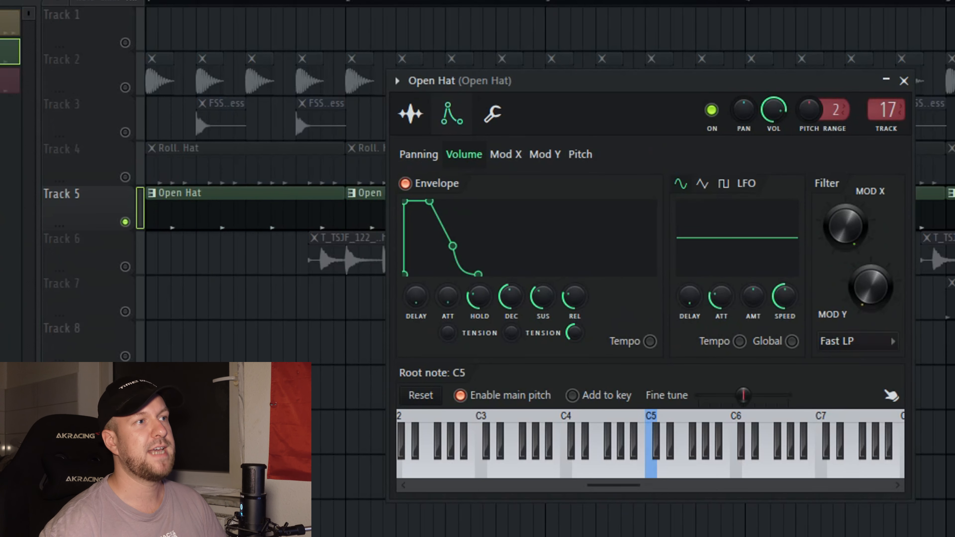
{"action": "left_click_drag", "start_coordinate": [479, 296], "coordinate": [479, 331]}
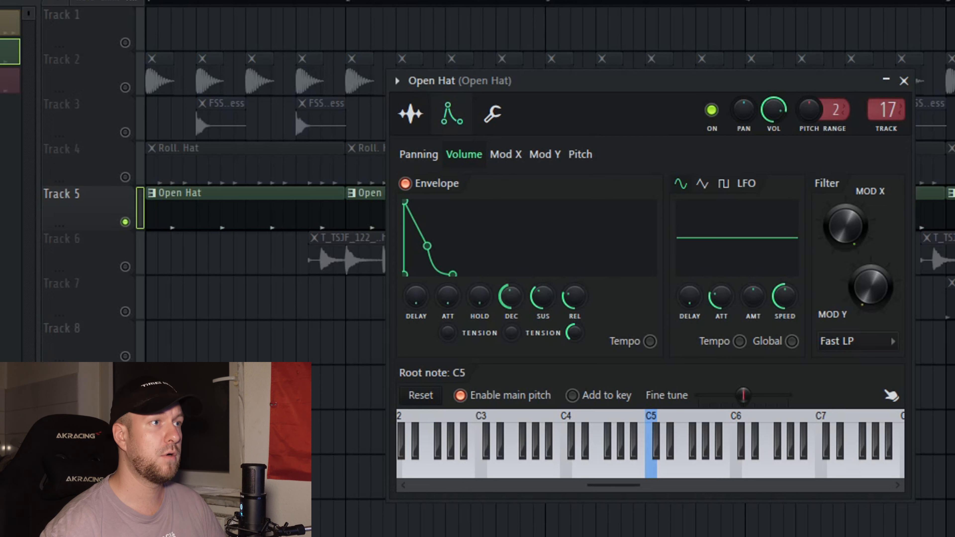
{"action": "left_click_drag", "start_coordinate": [543, 297], "coordinate": [543, 331]}
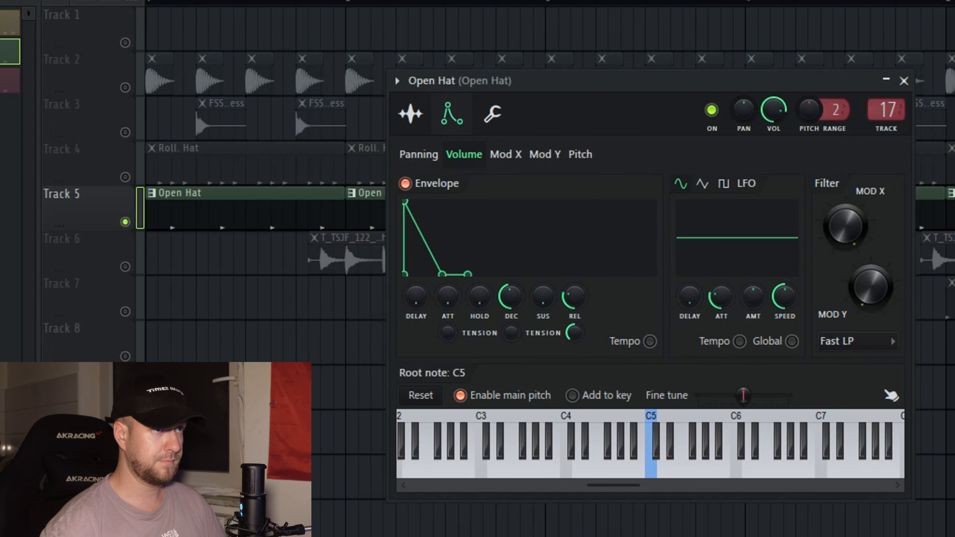
{"action": "left_click_drag", "start_coordinate": [574, 296], "coordinate": [574, 331]}
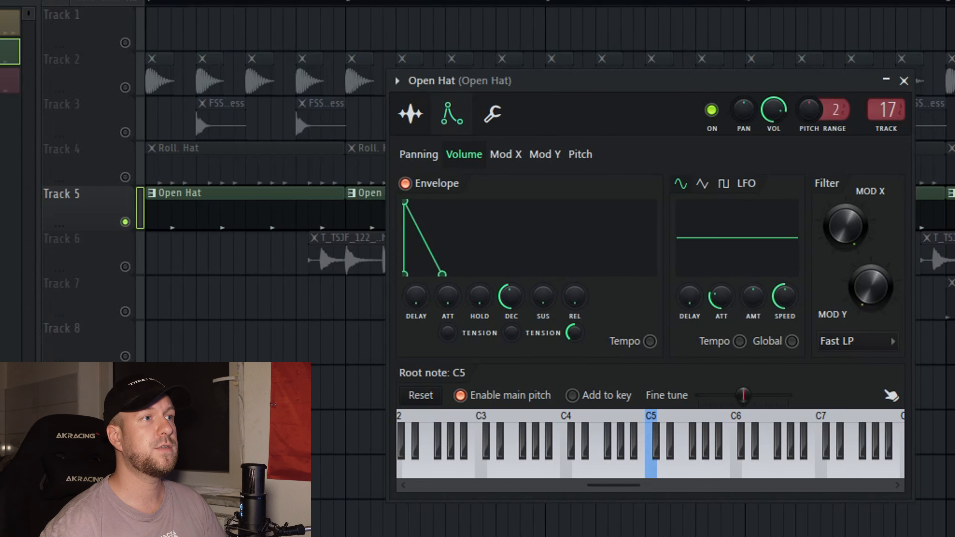
- Shorten the decay of the Open Hat's volume envelope moderately while auditioning it, and close the sampler
{"action": "left_click_drag", "start_coordinate": [510, 296], "coordinate": [511, 310]}
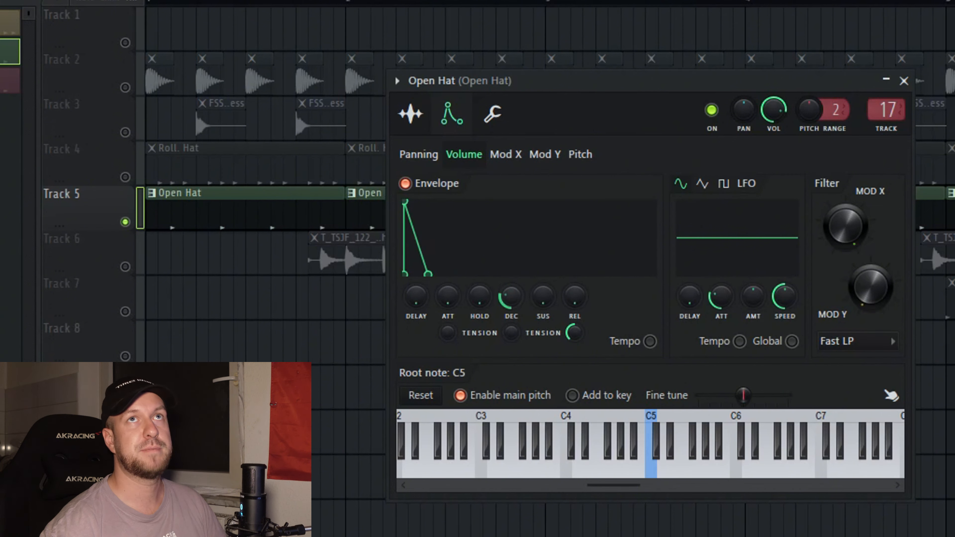
{"action": "key", "text": "space"}
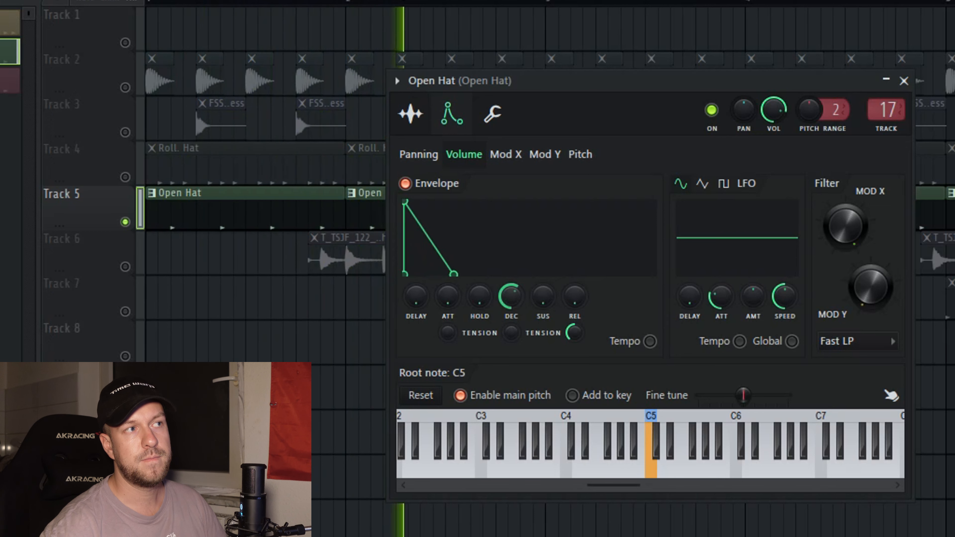
{"action": "mouse_move", "coordinate": [511, 311]}
{"action": "left_mouse_down"}
{"action": "mouse_move", "coordinate": [511, 299]}
{"action": "mouse_move", "coordinate": [511, 311]}
{"action": "left_mouse_up"}
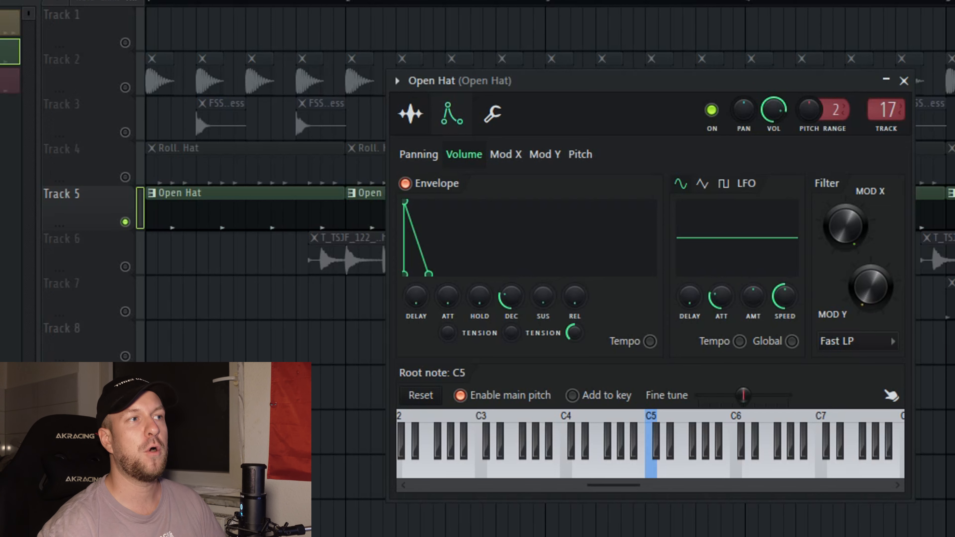
{"action": "left_click_drag", "start_coordinate": [677, 81], "coordinate": [944, 66]}
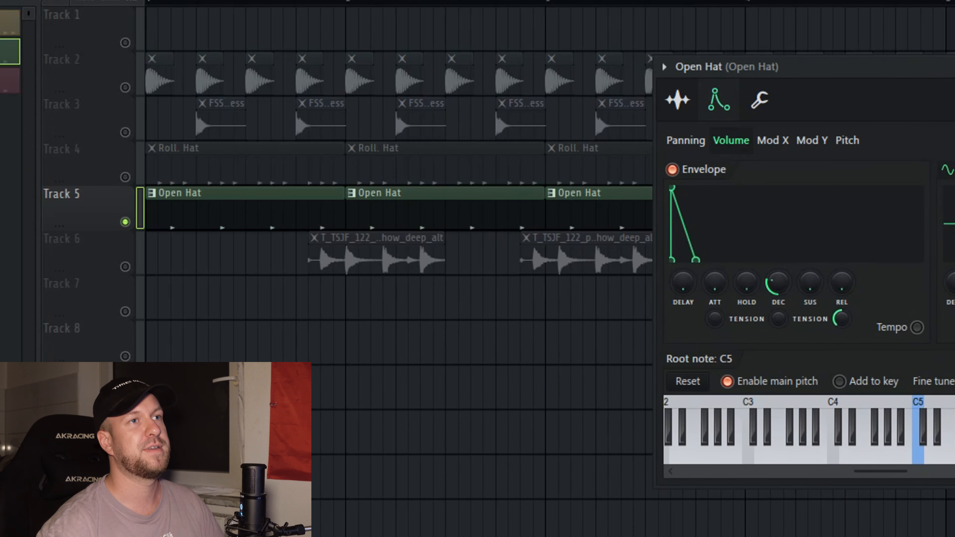
{"action": "key", "text": "Escape"}
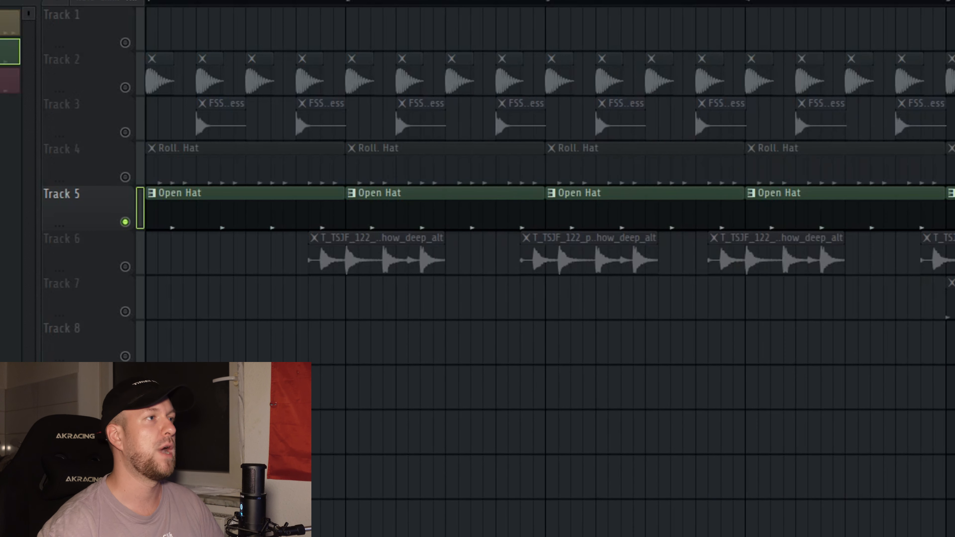
- Play the Roll. Hat and Open Hat playlist tracks together without the other drums to check the tightened hats
{"action": "left_click", "coordinate": [125, 178]}
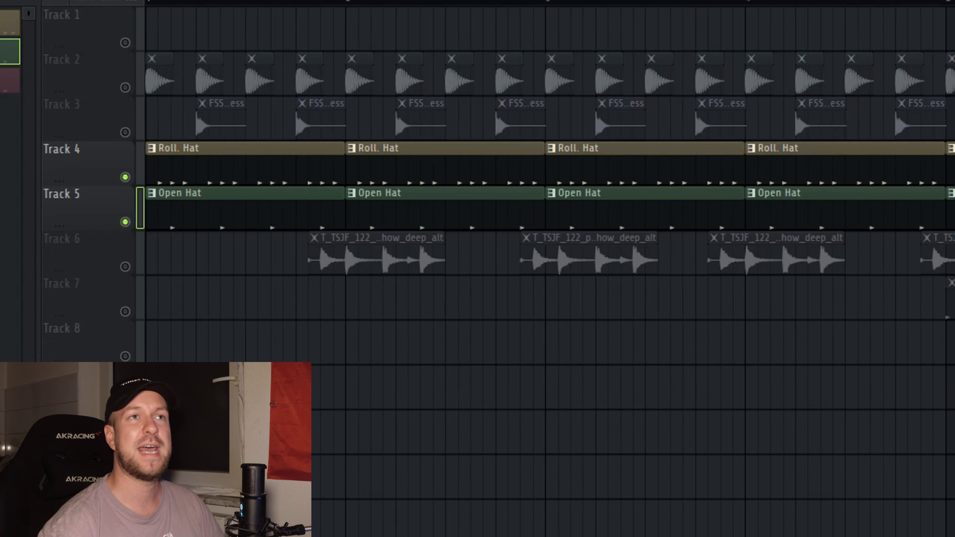
{"action": "key", "text": "space"}
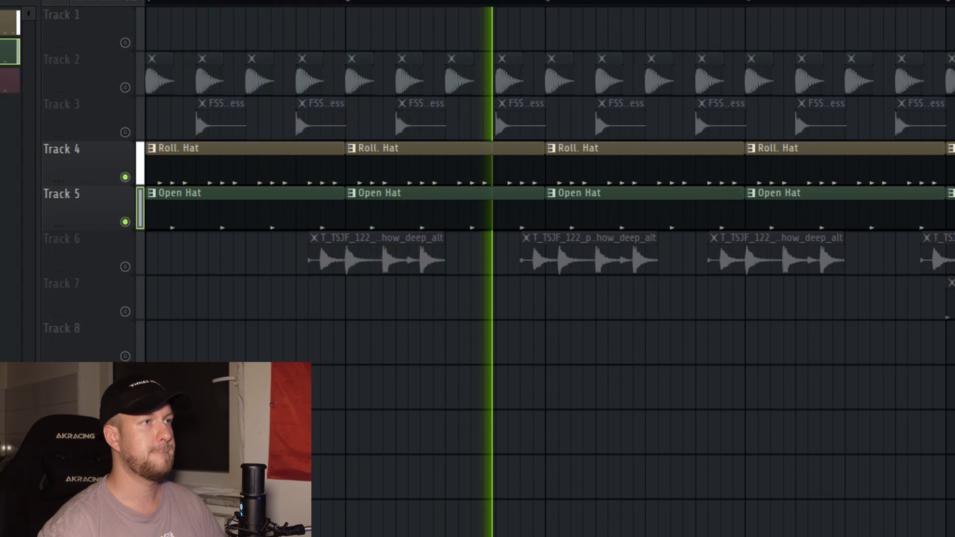
{"action": "key", "text": "space"}
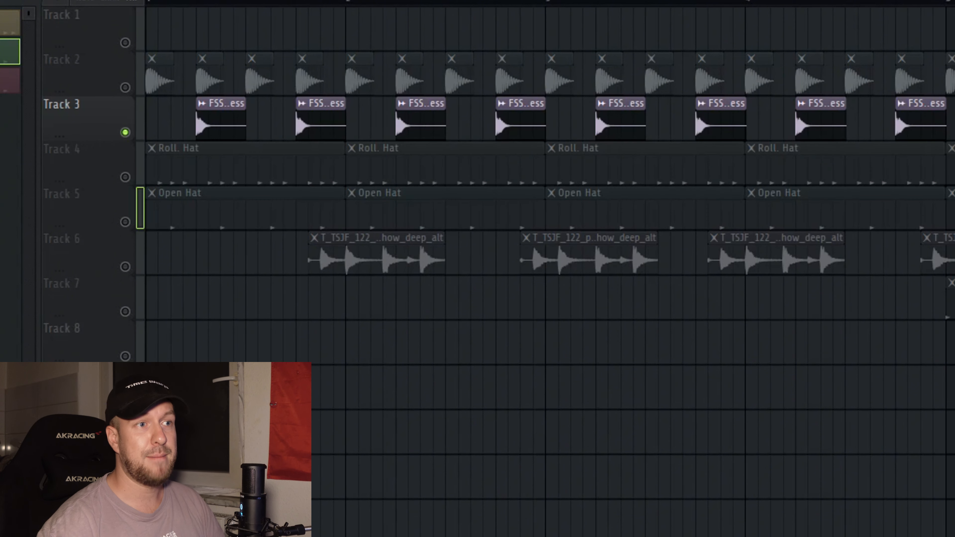
- Add Fruity Blood Overdrive to the Clap mixer track and raise its Pre Amp slightly
{"action": "key", "text": "F9"}
{"action": "left_click", "coordinate": [718, 463]}
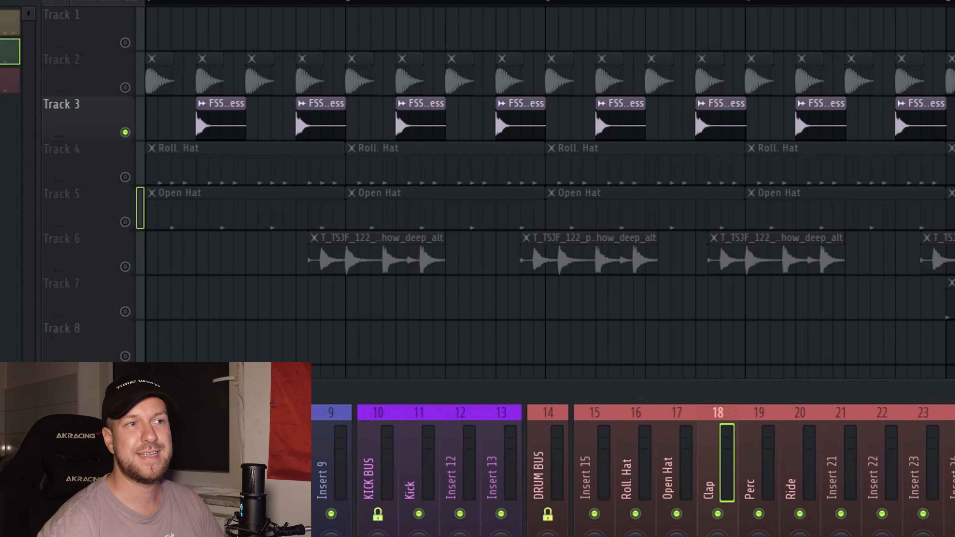
{"action": "key", "text": "F9"}
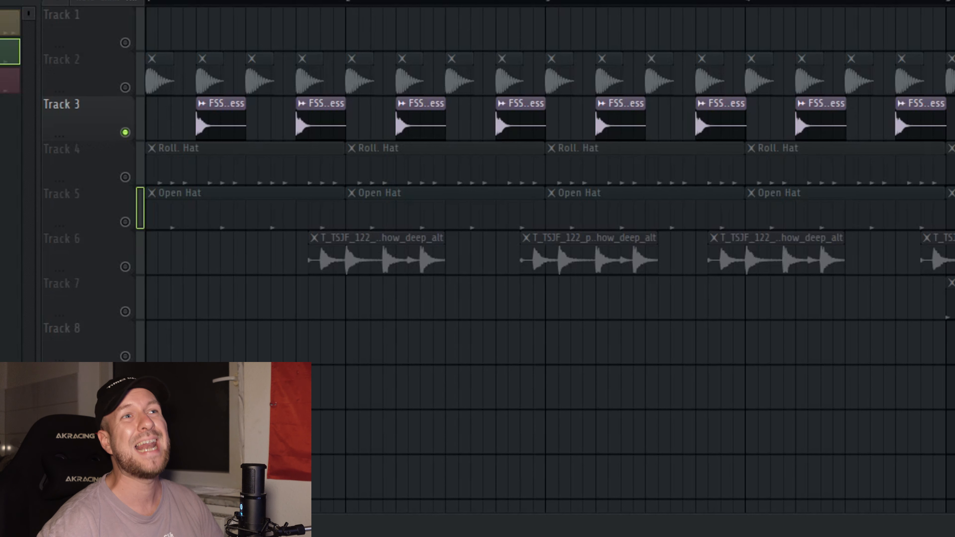
{"action": "left_click_drag", "start_coordinate": [75, 108], "coordinate": [748, 200]}
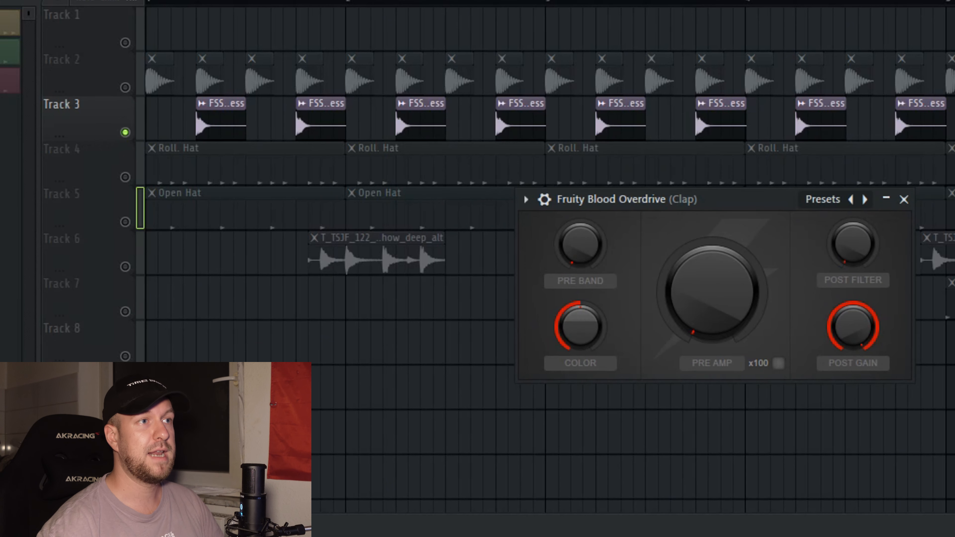
{"action": "left_click_drag", "start_coordinate": [712, 292], "coordinate": [712, 259]}
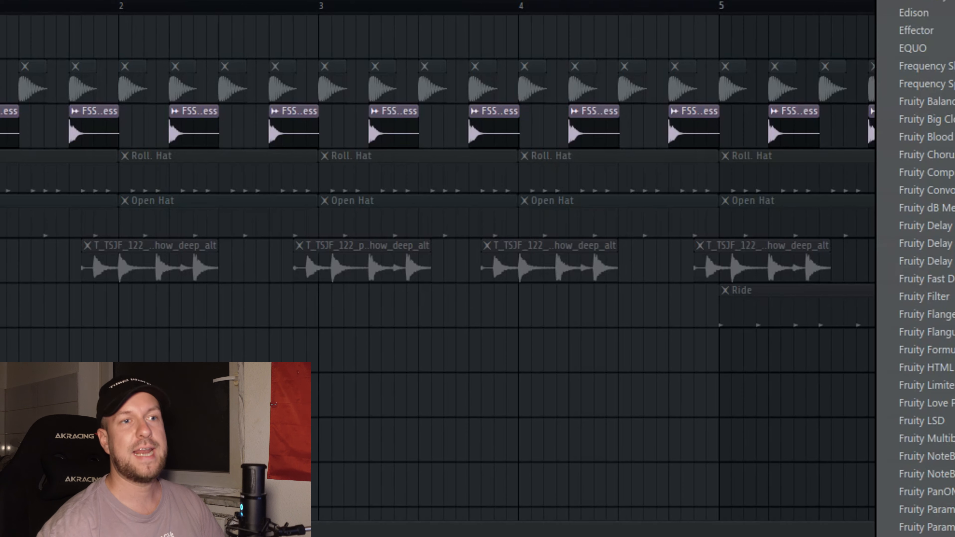
- Add Fruity Parametric EQ 2 to the Clap track with the 20Hz + 18kHz cut preset and raise the low cut to about 200 Hz
{"action": "left_click", "coordinate": [927, 528]}
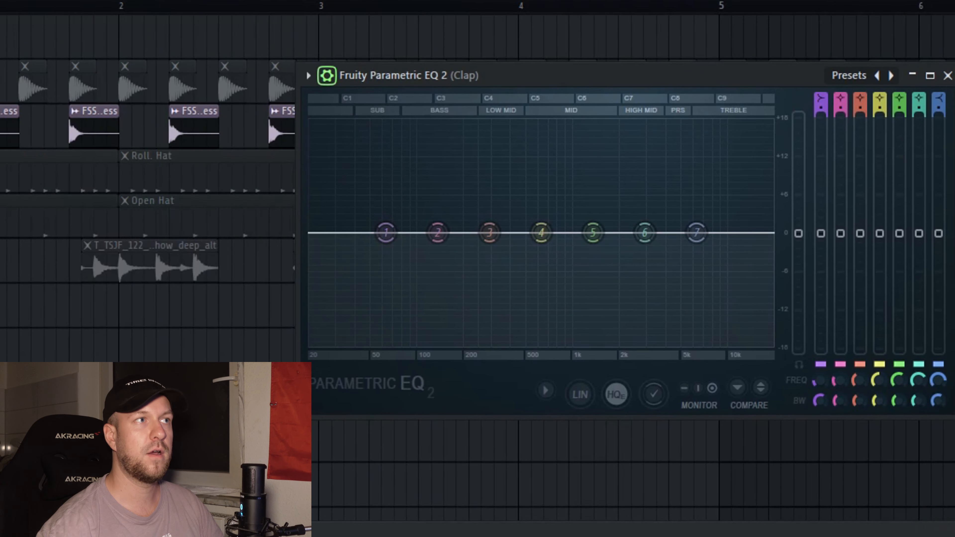
{"action": "left_click", "coordinate": [308, 75]}
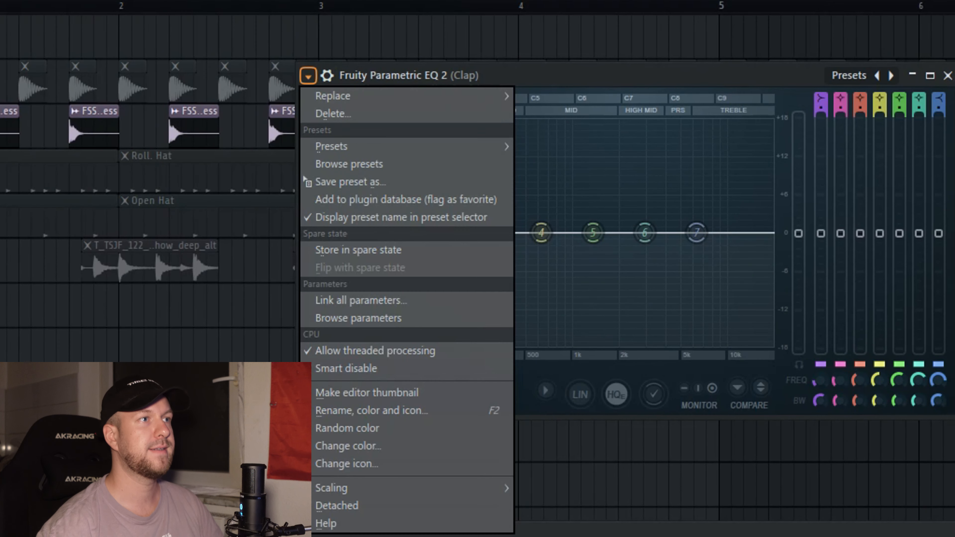
{"action": "mouse_move", "coordinate": [451, 146]}
{"action": "left_click", "coordinate": [565, 182]}
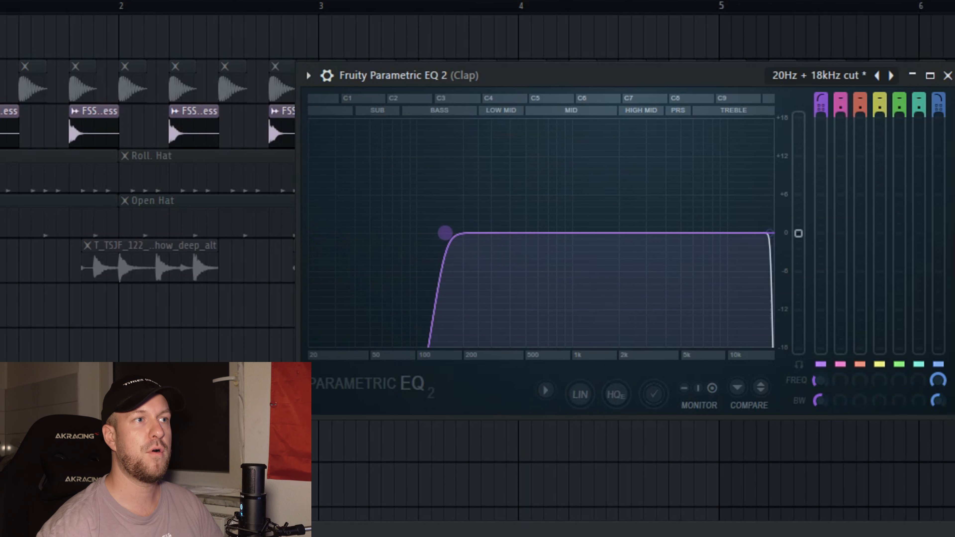
{"action": "left_click_drag", "start_coordinate": [446, 233], "coordinate": [481, 233]}
{"action": "key", "text": "Escape"}
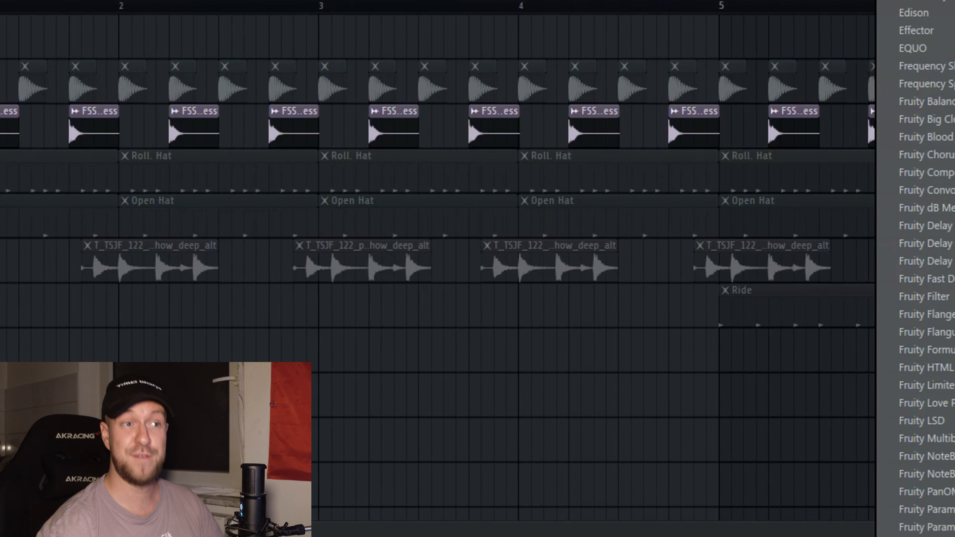
- Add Fruity Reeverb 2 to the Clap track, fine-tune its wet level while auditioning the clap, and close the plugin
{"action": "key", "text": "space"}
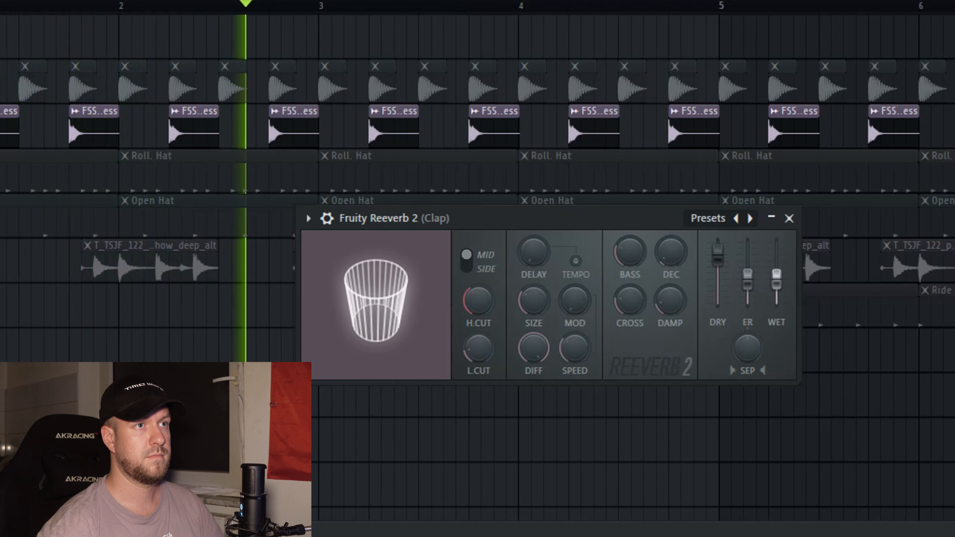
{"action": "left_click_drag", "start_coordinate": [777, 279], "coordinate": [777, 276]}
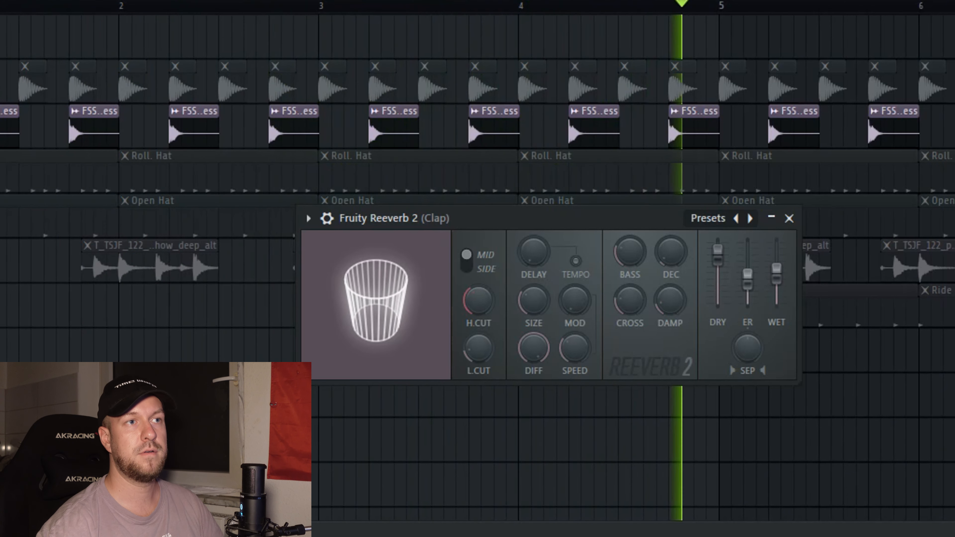
{"action": "left_click_drag", "start_coordinate": [776, 274], "coordinate": [777, 277]}
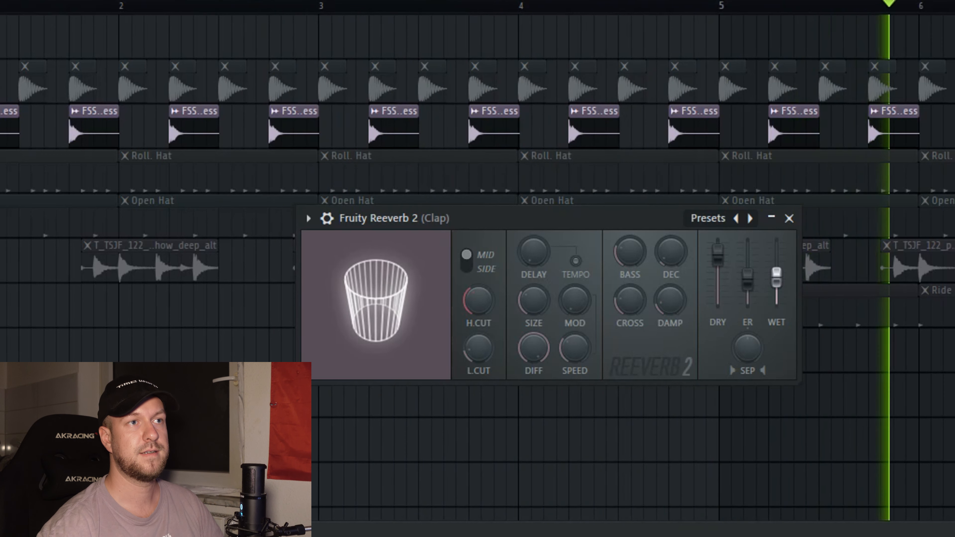
{"action": "key", "text": "space"}
{"action": "left_click", "coordinate": [789, 218]}
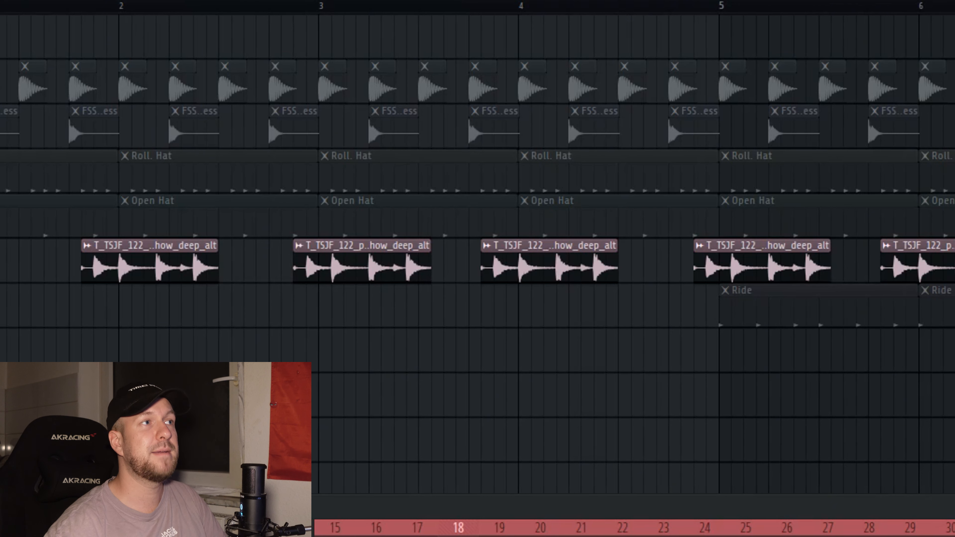
- Play the soloed percussion loop from its first clip to hear it without the other drums
{"action": "left_click", "coordinate": [81, 3]}
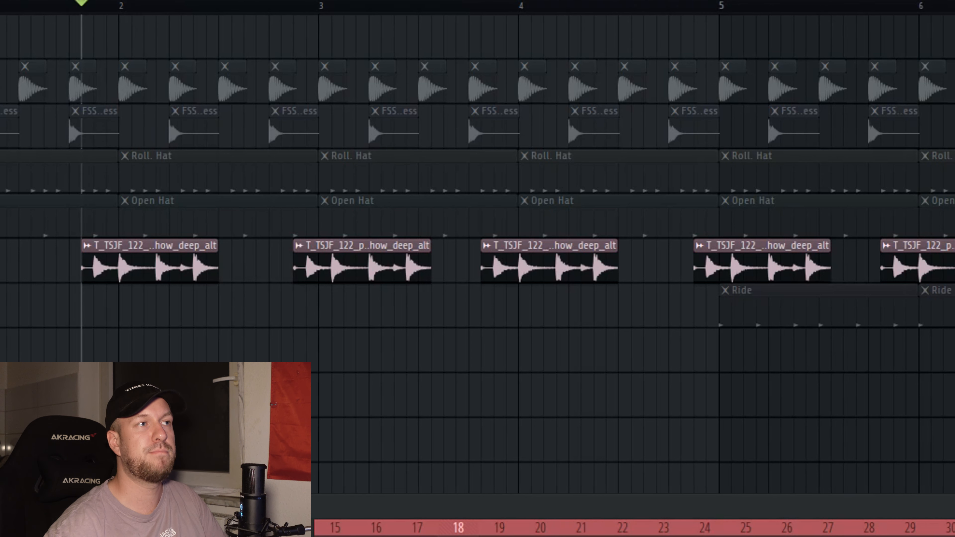
{"action": "key", "text": "space"}
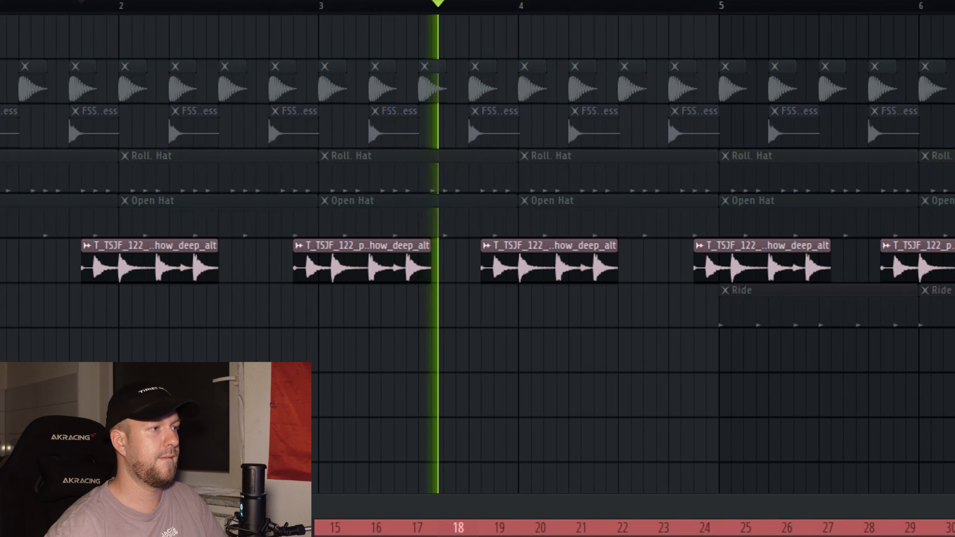
{"action": "key", "text": "space"}
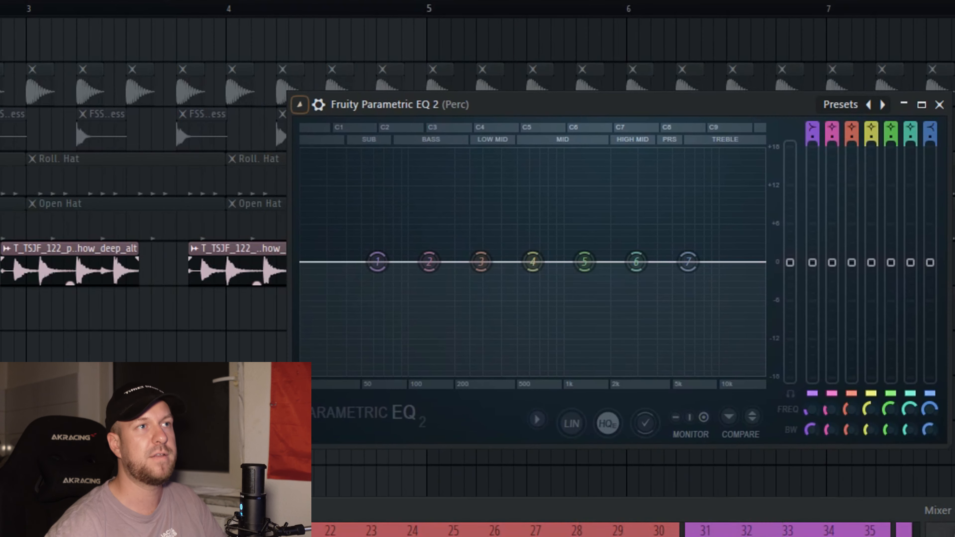
- Load the 20Hz + 18kHz cut preset in the Perc track's Fruity Parametric EQ 2 and raise the low cut to about 600 Hz
{"action": "left_click", "coordinate": [596, 97]}
{"action": "mouse_move", "coordinate": [623, 169]}
{"action": "left_click", "coordinate": [563, 210]}
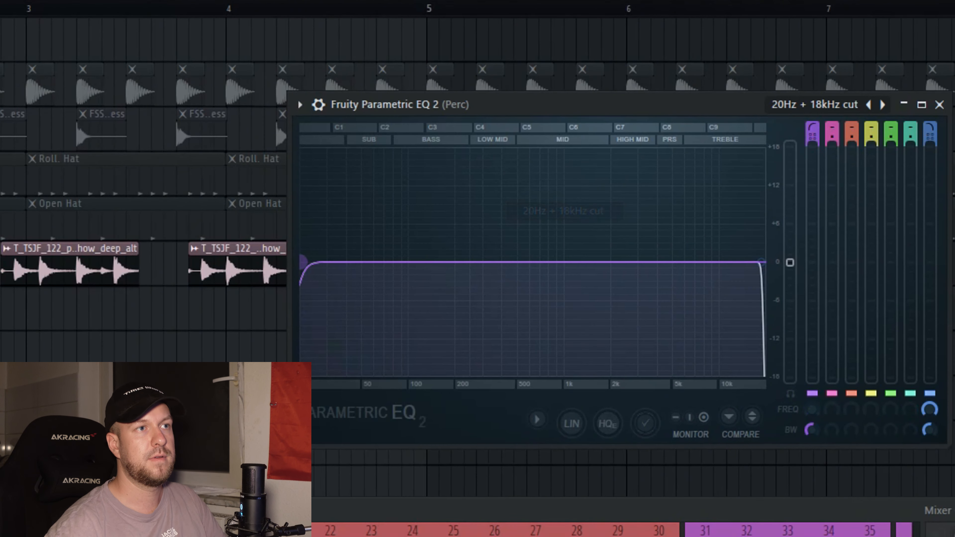
{"action": "left_click_drag", "start_coordinate": [506, 262], "coordinate": [531, 262]}
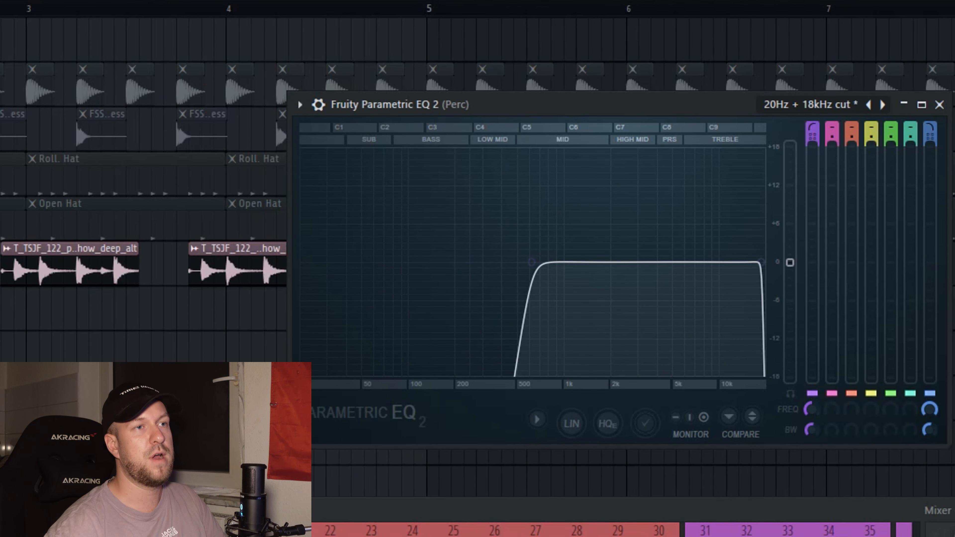
{"action": "key", "text": "space"}
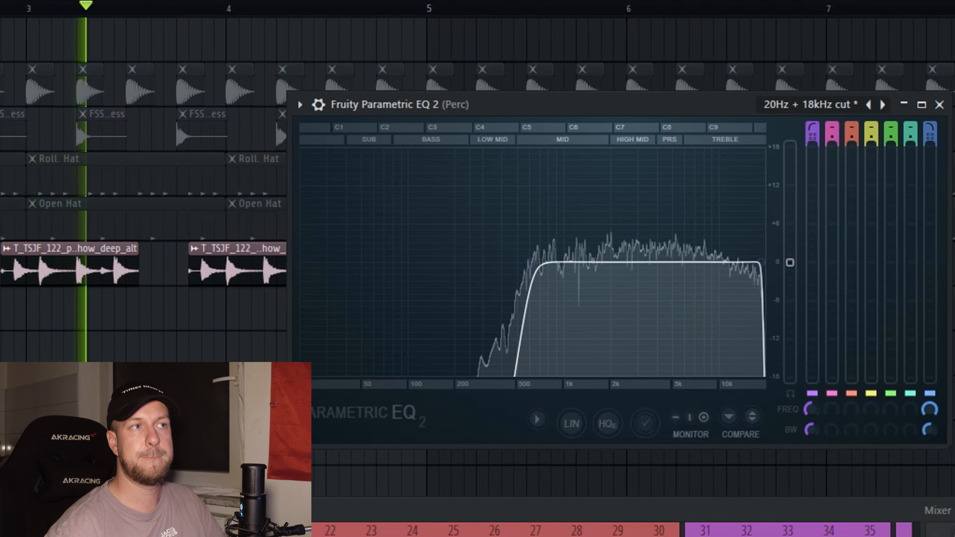
{"action": "key", "text": "space"}
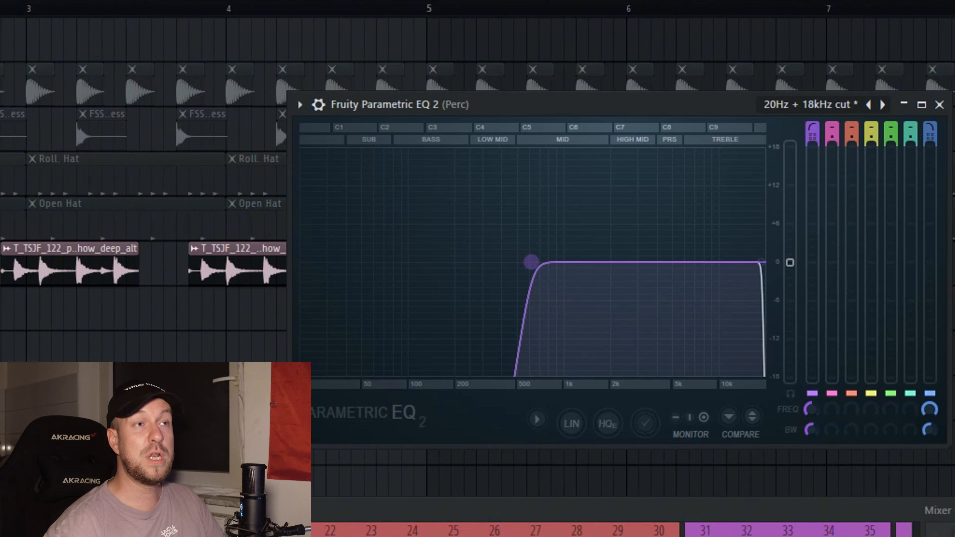
{"action": "mouse_move", "coordinate": [532, 262]}
{"action": "left_mouse_down"}
{"action": "mouse_move", "coordinate": [420, 262]}
{"action": "mouse_move", "coordinate": [557, 262]}
{"action": "mouse_move", "coordinate": [324, 262]}
{"action": "mouse_move", "coordinate": [569, 262]}
{"action": "mouse_move", "coordinate": [380, 262]}
{"action": "mouse_move", "coordinate": [534, 261]}
{"action": "left_mouse_up"}
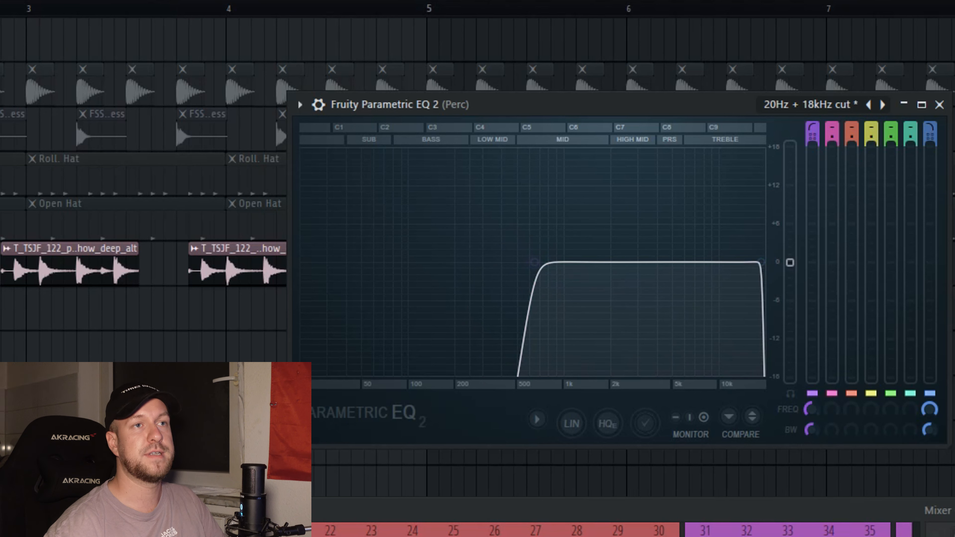
{"action": "key", "text": "Escape"}
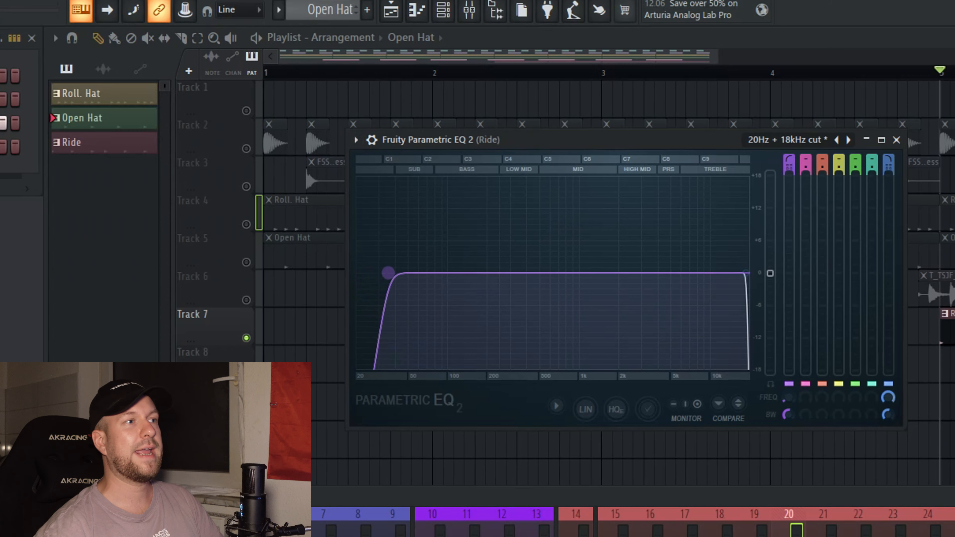
- Raise the low cut of the Ride track's Fruity Parametric EQ 2 to just above 2 kHz while auditioning the ride
{"action": "left_click_drag", "start_coordinate": [388, 273], "coordinate": [628, 272]}
{"action": "key", "text": "space"}
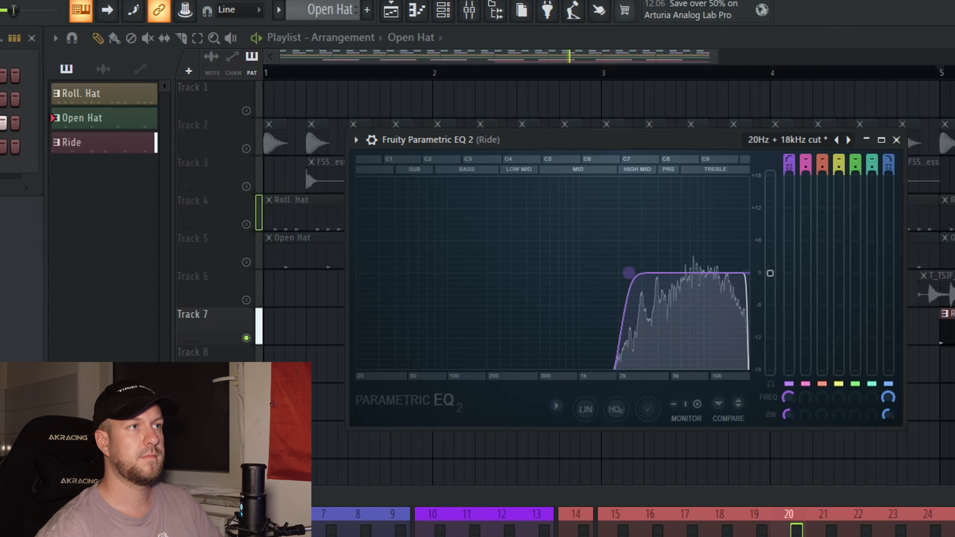
{"action": "mouse_move", "coordinate": [629, 272]}
{"action": "left_mouse_down"}
{"action": "mouse_move", "coordinate": [405, 273]}
{"action": "mouse_move", "coordinate": [717, 273]}
{"action": "mouse_move", "coordinate": [632, 272]}
{"action": "left_mouse_up"}
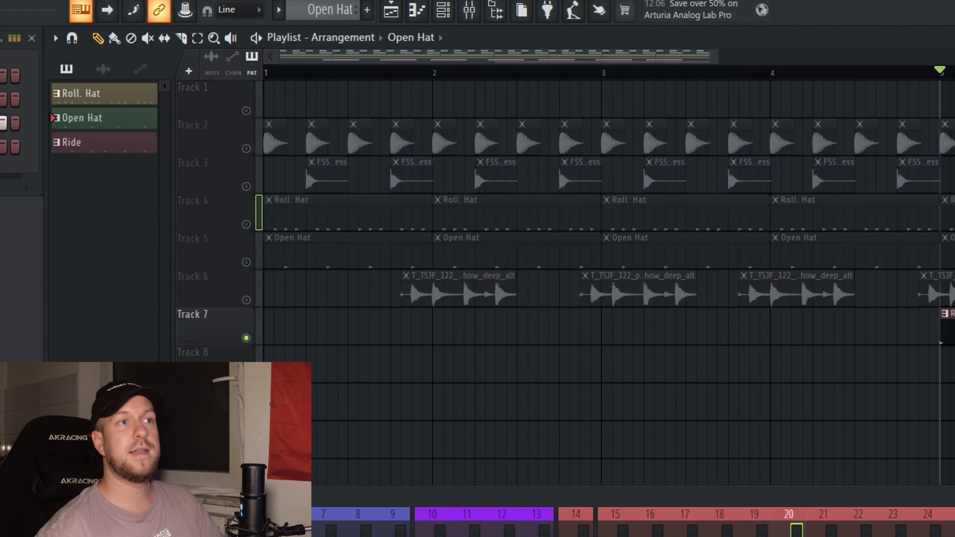
- In the Ride sampler's volume envelope, set attack, hold, sustain and release to zero and shorten the decay while auditioning
{"action": "left_click", "coordinate": [946, 314]}
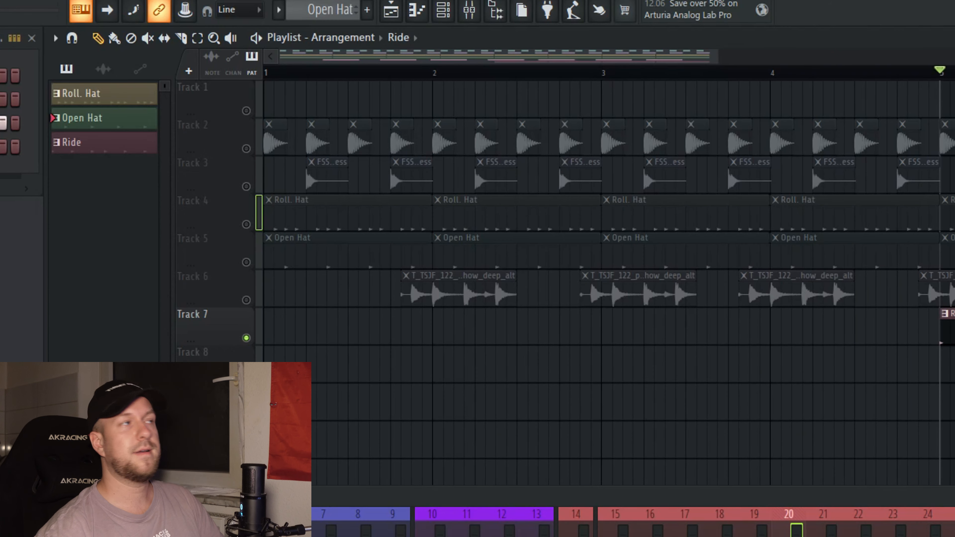
{"action": "left_click", "coordinate": [0, 146]}
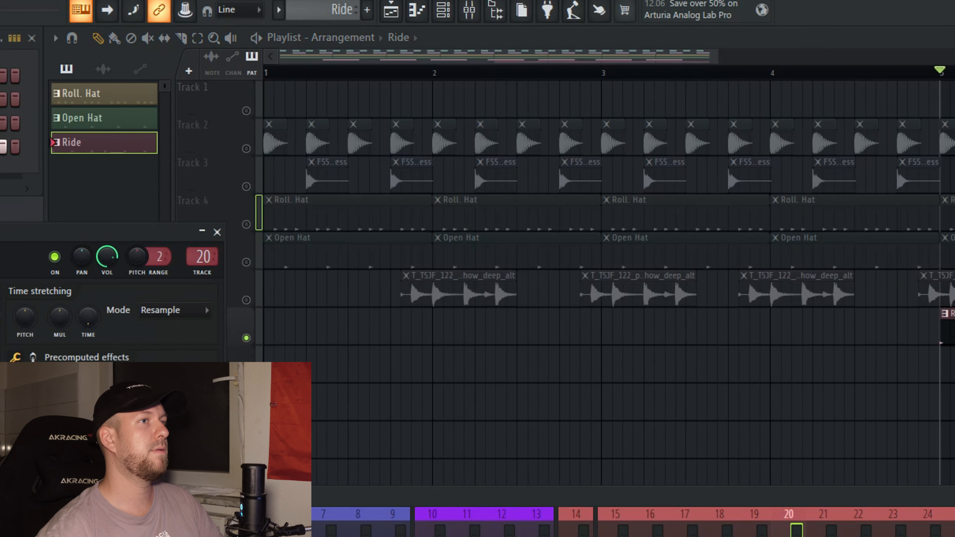
{"action": "left_click_drag", "start_coordinate": [23, 232], "coordinate": [688, 114]}
{"action": "left_click", "coordinate": [501, 143]}
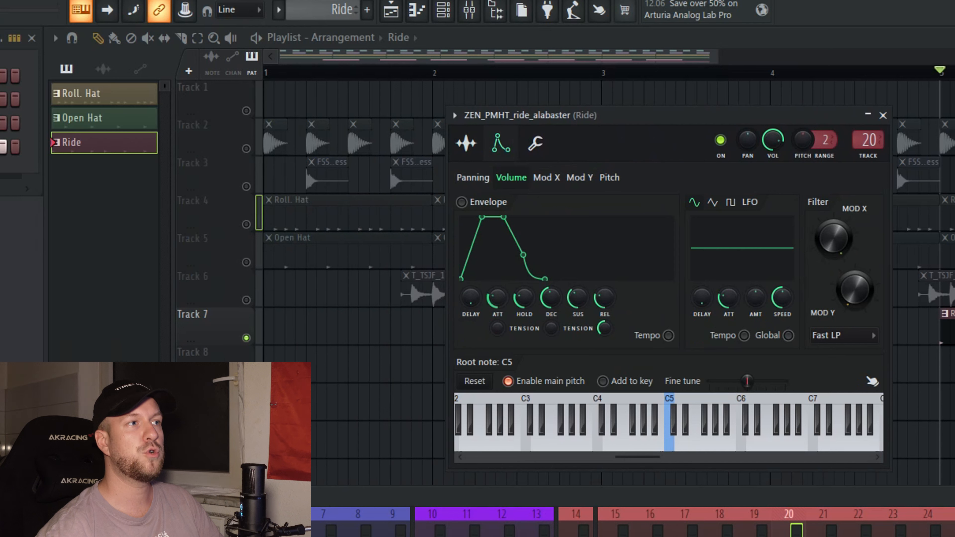
{"action": "left_click_drag", "start_coordinate": [498, 298], "coordinate": [498, 327]}
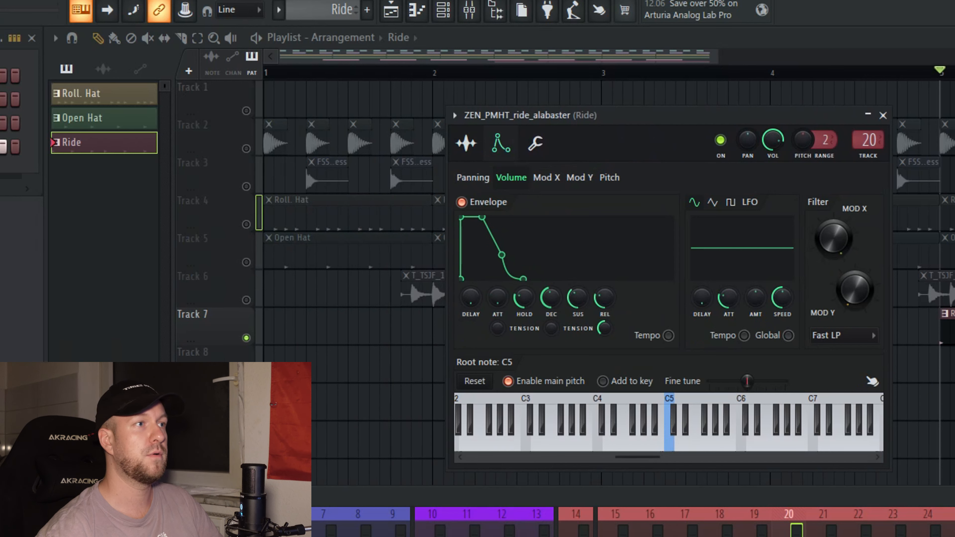
{"action": "left_click_drag", "start_coordinate": [524, 298], "coordinate": [524, 327]}
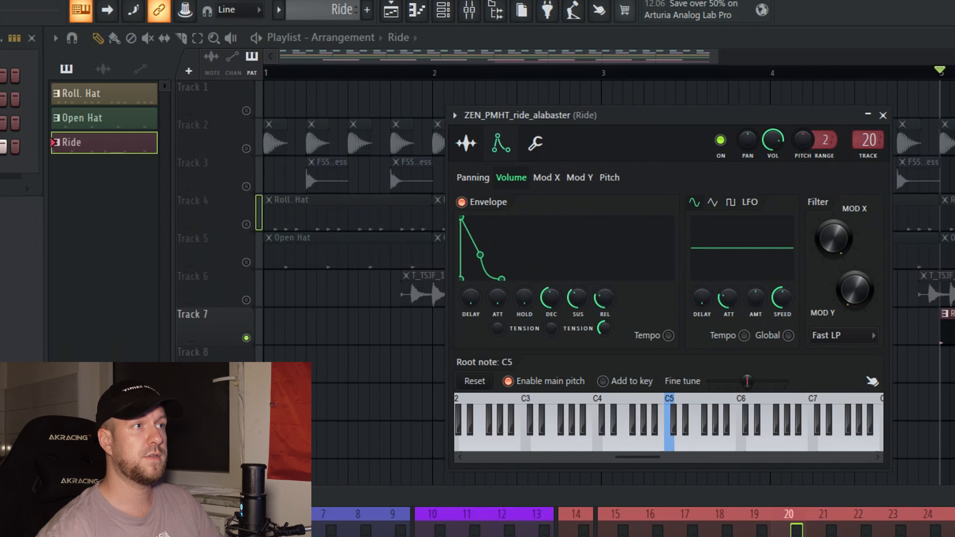
{"action": "left_click_drag", "start_coordinate": [577, 298], "coordinate": [578, 327]}
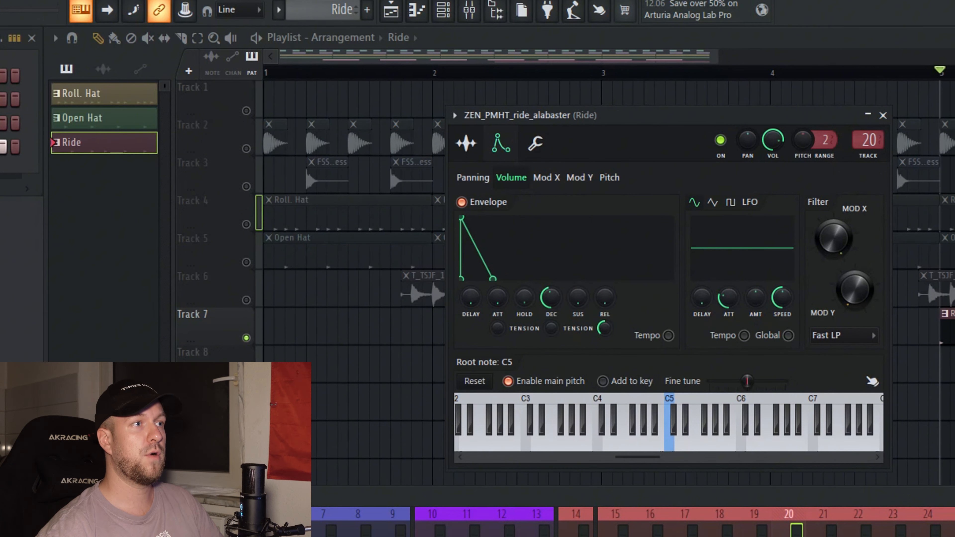
{"action": "left_click_drag", "start_coordinate": [551, 297], "coordinate": [550, 311]}
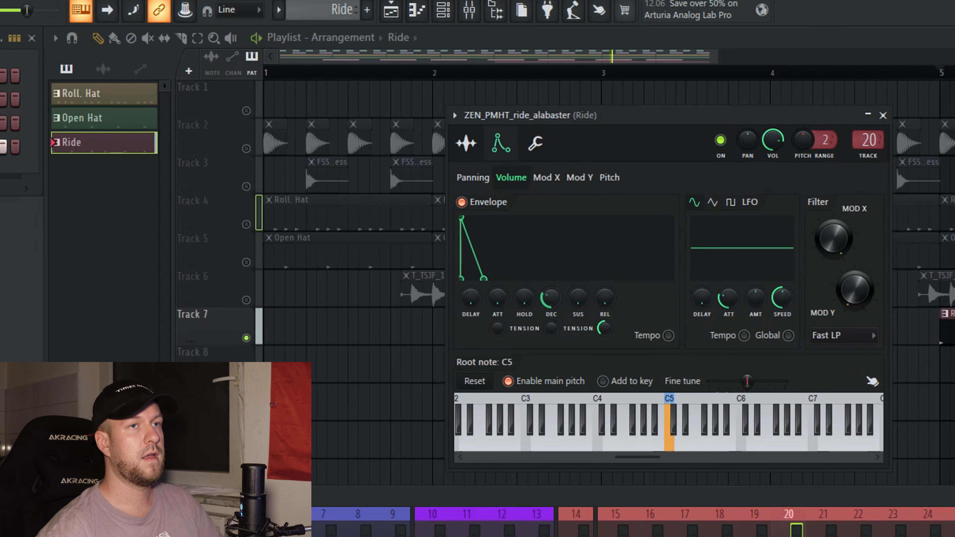
{"action": "key", "text": "space"}
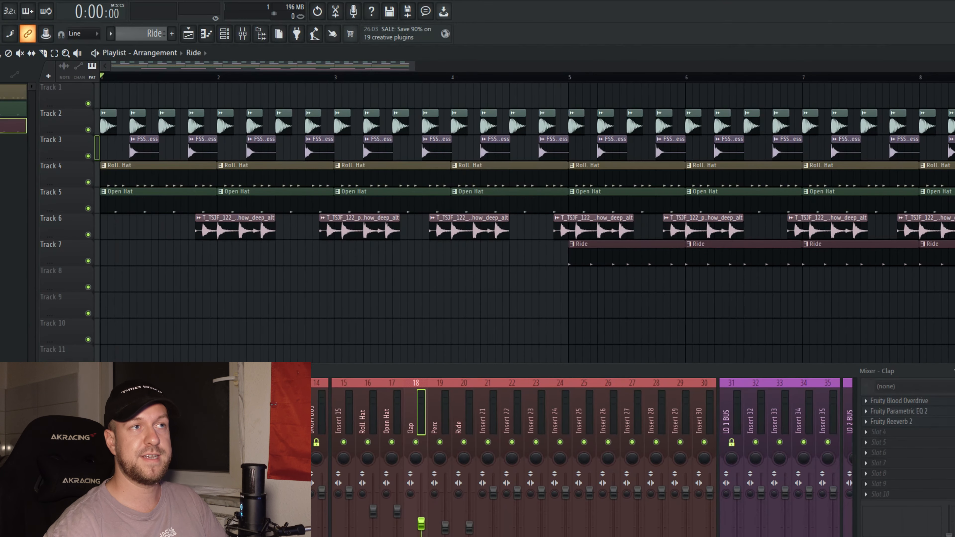
- Play the full drum arrangement from the start with all tracks active to check the processed groove
{"action": "key", "text": "space"}
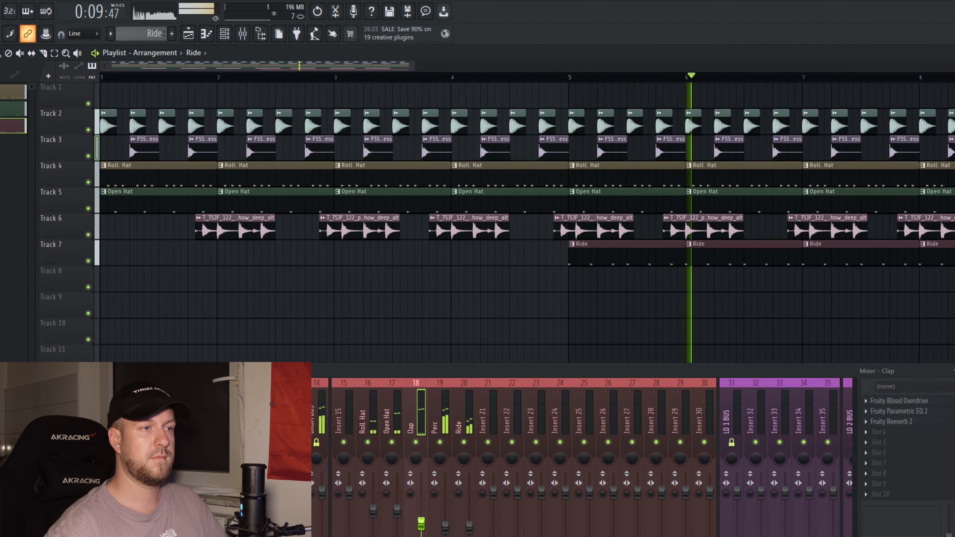
{"action": "key", "text": "space"}
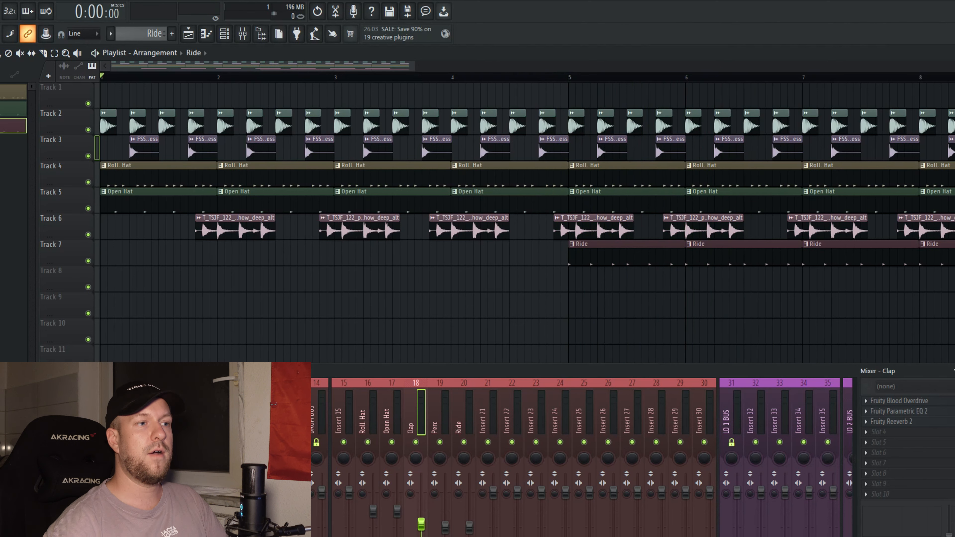
{"action": "key", "text": "space"}
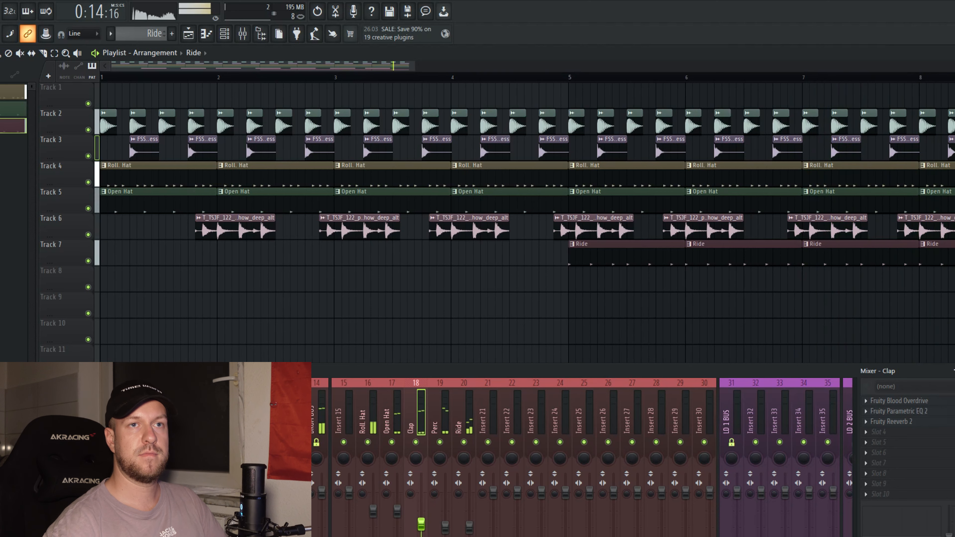
{"action": "key", "text": "space"}
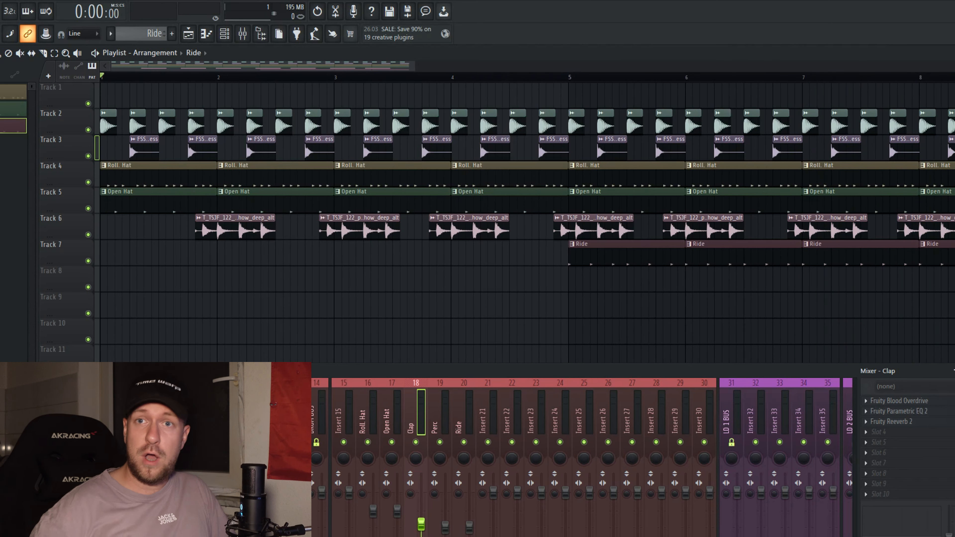